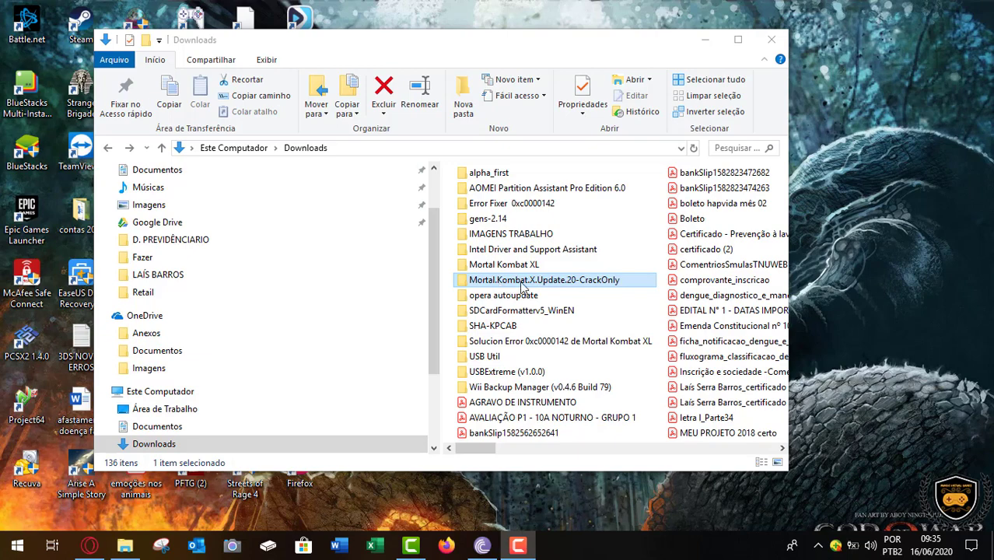
- Find the Mortal.Kombat.X.Update.20-CrackOnly archive in Downloads and view its extraction options without running any
{"action": "left_click", "coordinate": [783, 449]}
{"action": "left_click", "coordinate": [783, 449]}
{"action": "left_click", "coordinate": [783, 449]}
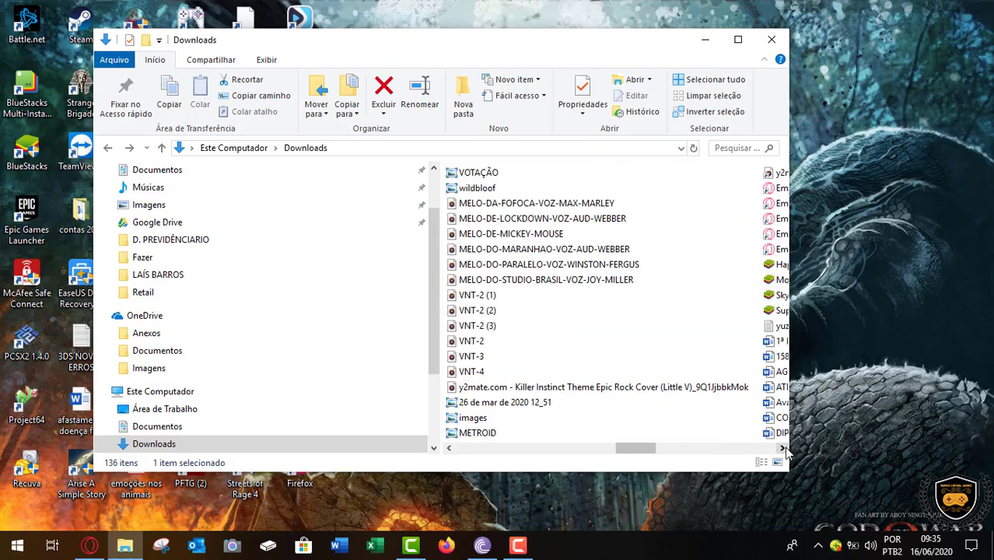
{"action": "left_click", "coordinate": [782, 449]}
{"action": "left_click", "coordinate": [782, 449]}
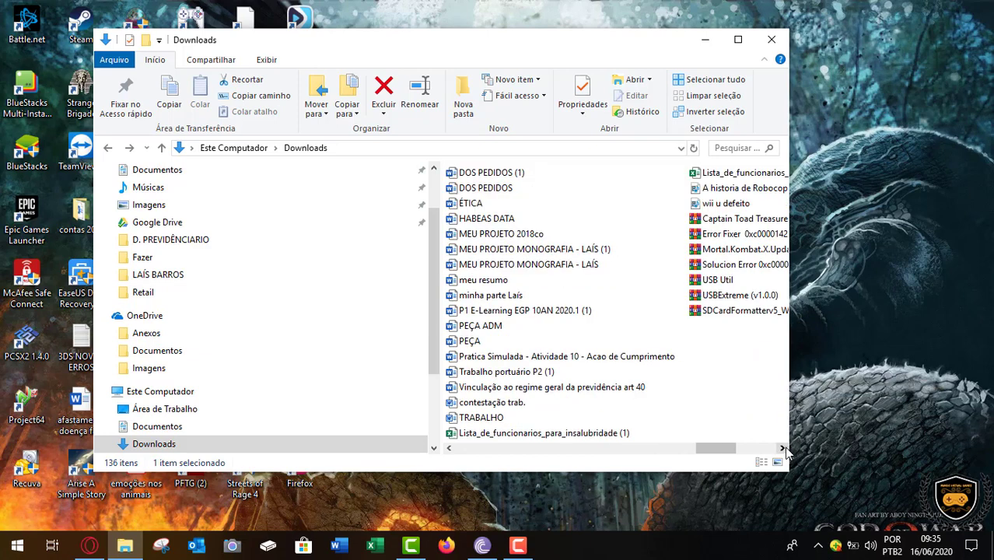
{"action": "left_click", "coordinate": [739, 249]}
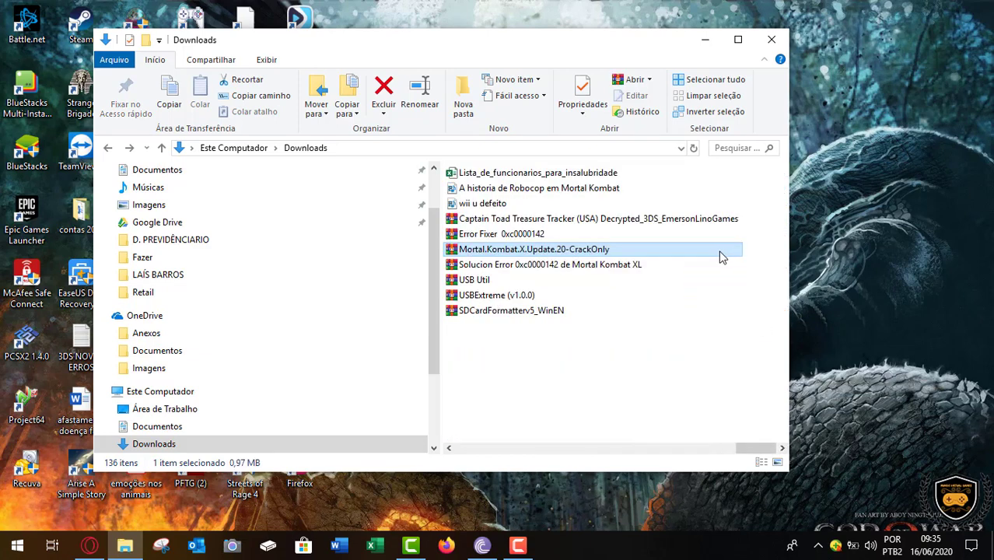
{"action": "right_click", "coordinate": [515, 251]}
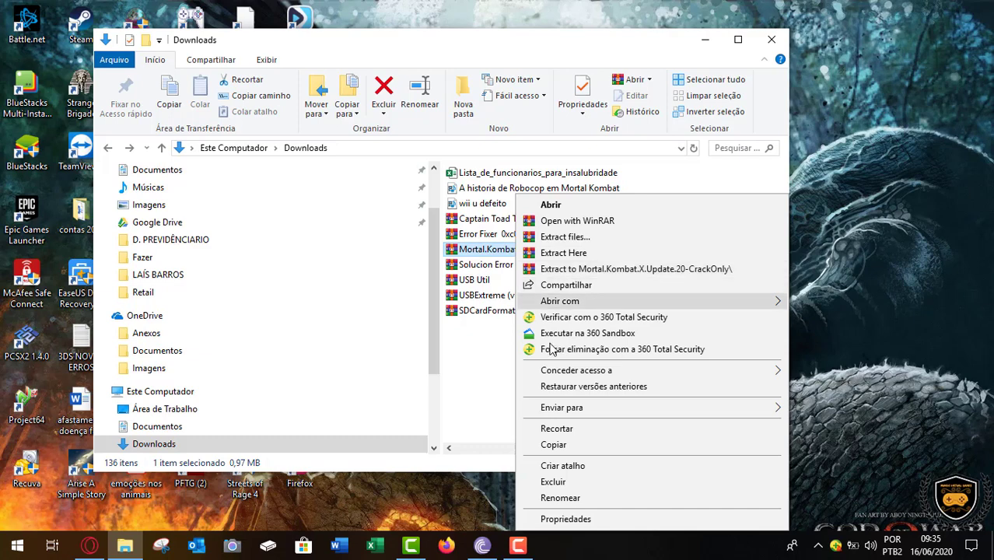
{"action": "left_click", "coordinate": [489, 350]}
- Open the Crack folder inside the extracted Mortal.Kombat.X.Update.20-CrackOnly folder in Downloads
{"action": "left_click", "coordinate": [510, 297]}
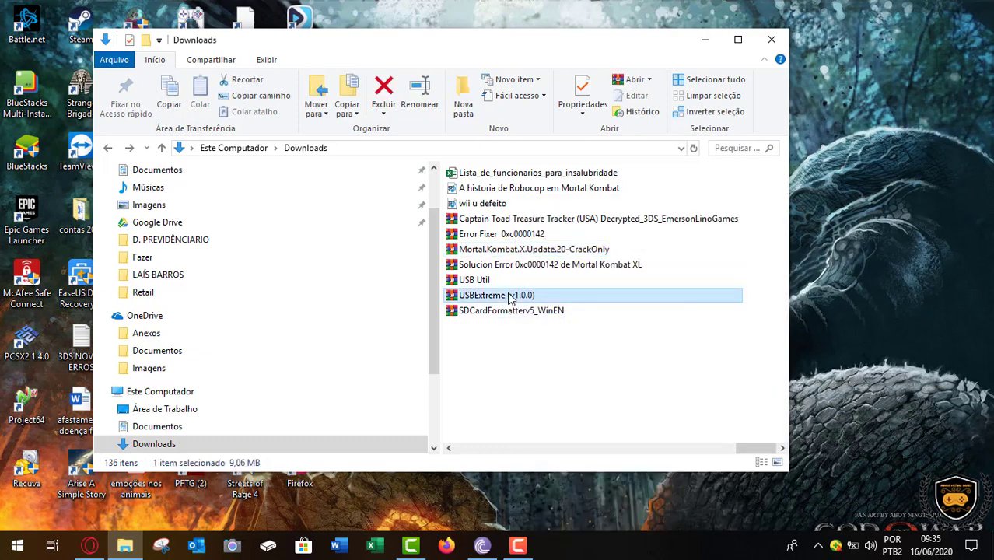
{"action": "key", "text": "m"}
{"action": "double_click", "coordinate": [520, 281]}
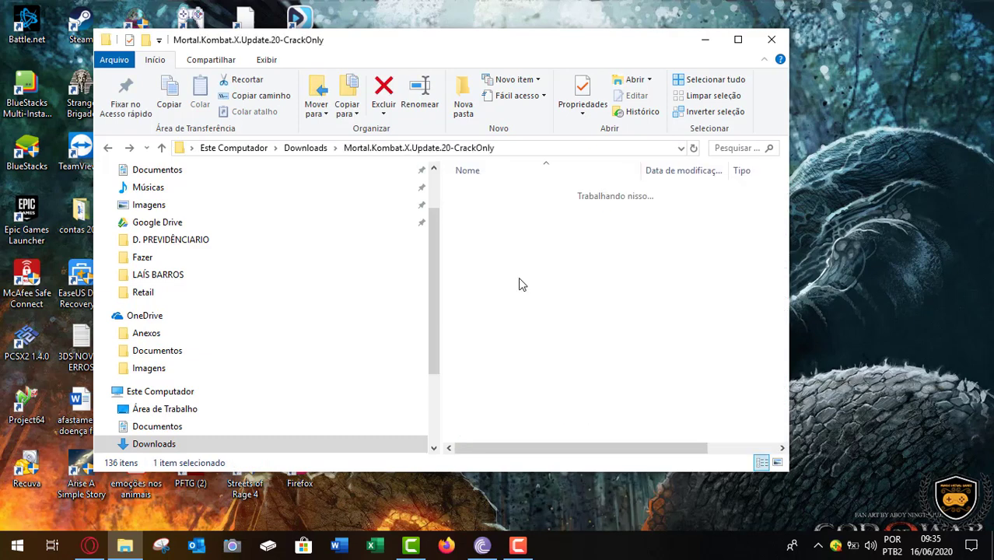
{"action": "double_click", "coordinate": [520, 192]}
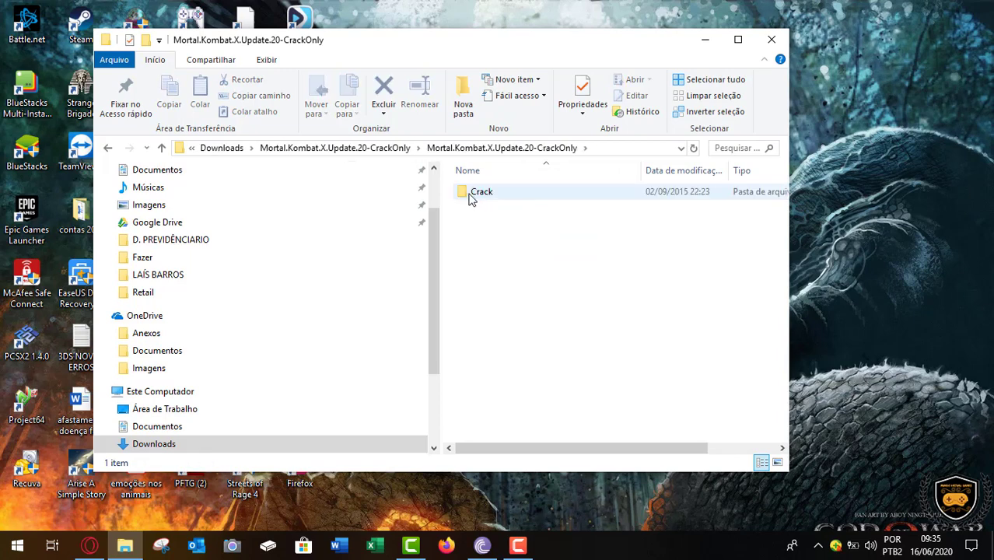
{"action": "double_click", "coordinate": [504, 196]}
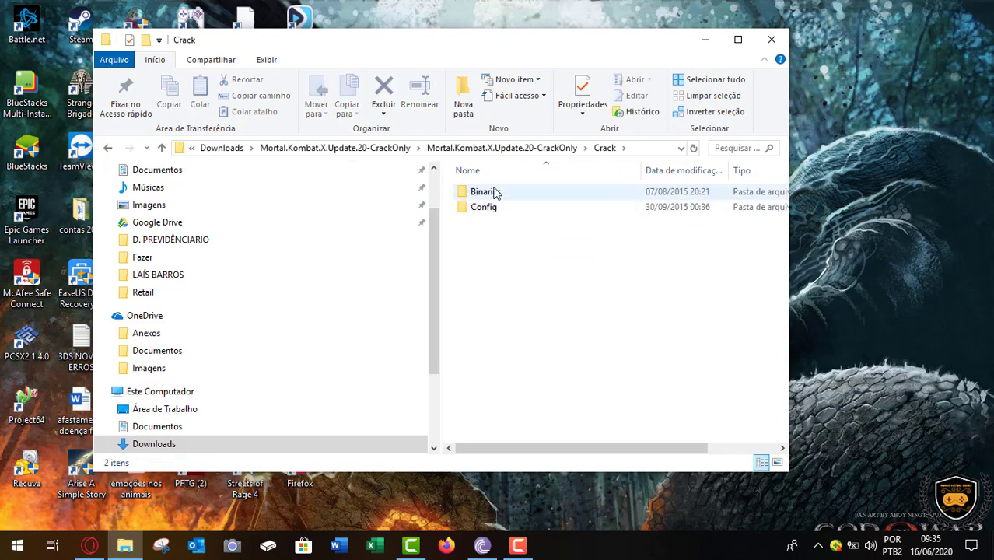
- Examine the contents of the Binaries\Retail and Config subfolders, then return to the Crack folder
{"action": "double_click", "coordinate": [496, 196]}
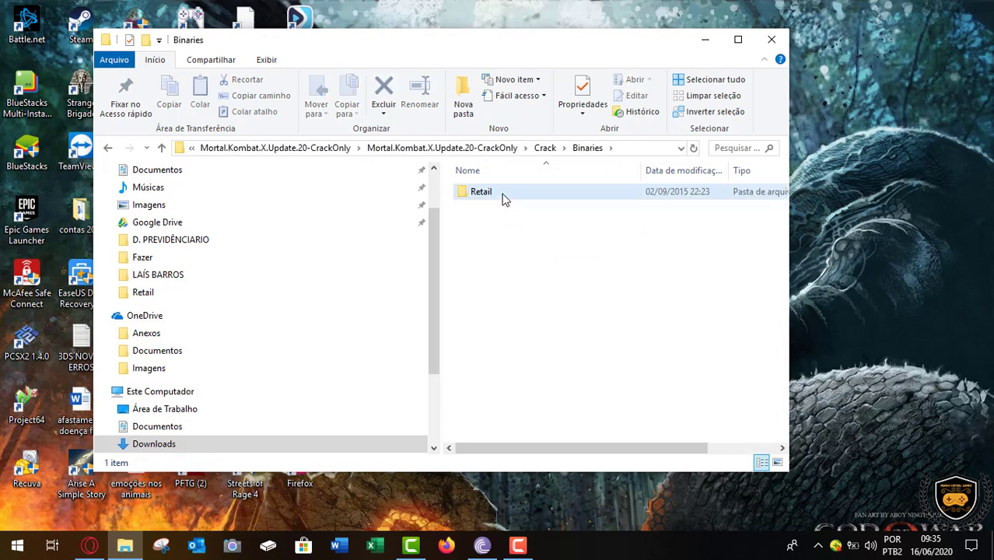
{"action": "left_click", "coordinate": [503, 196]}
{"action": "double_click", "coordinate": [502, 196]}
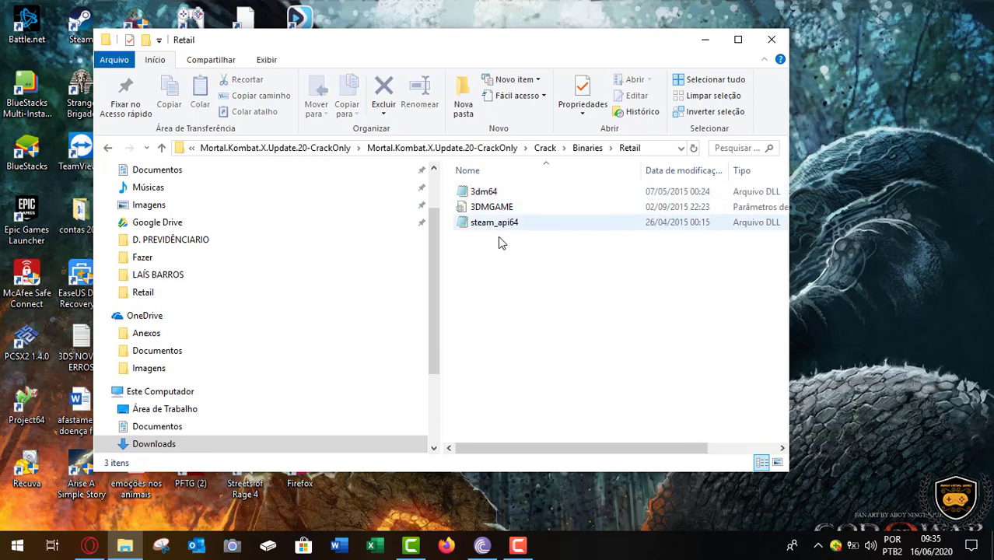
{"action": "left_click", "coordinate": [109, 148]}
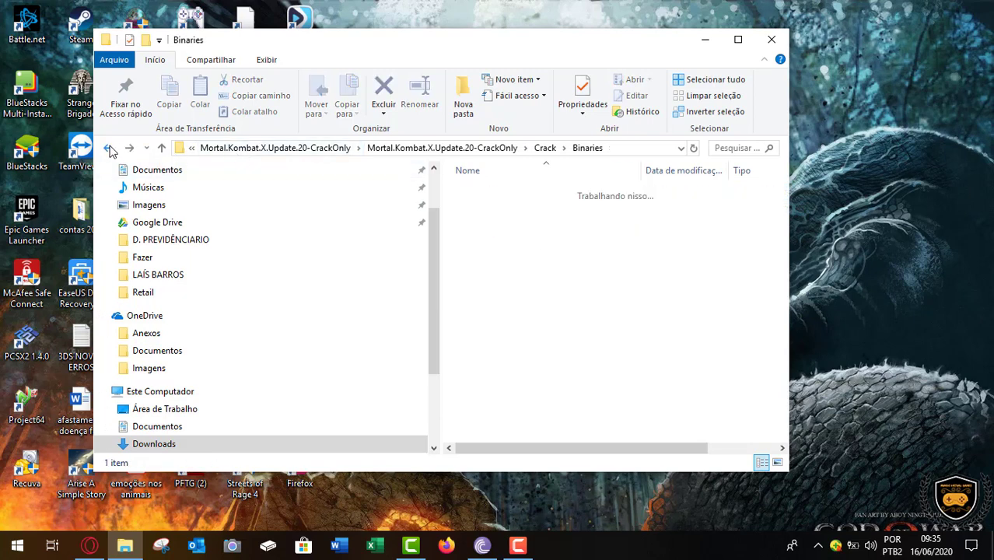
{"action": "left_click", "coordinate": [109, 148]}
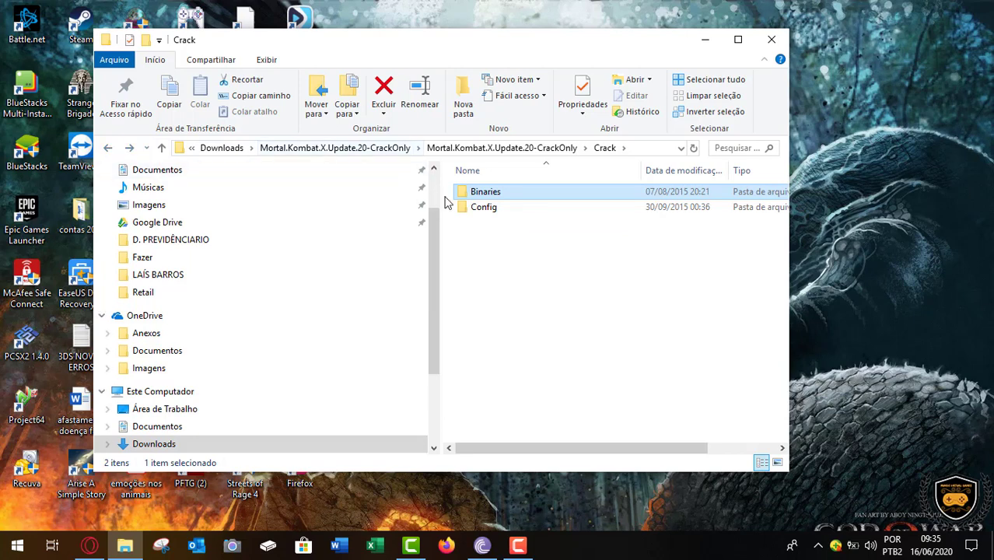
{"action": "double_click", "coordinate": [490, 207]}
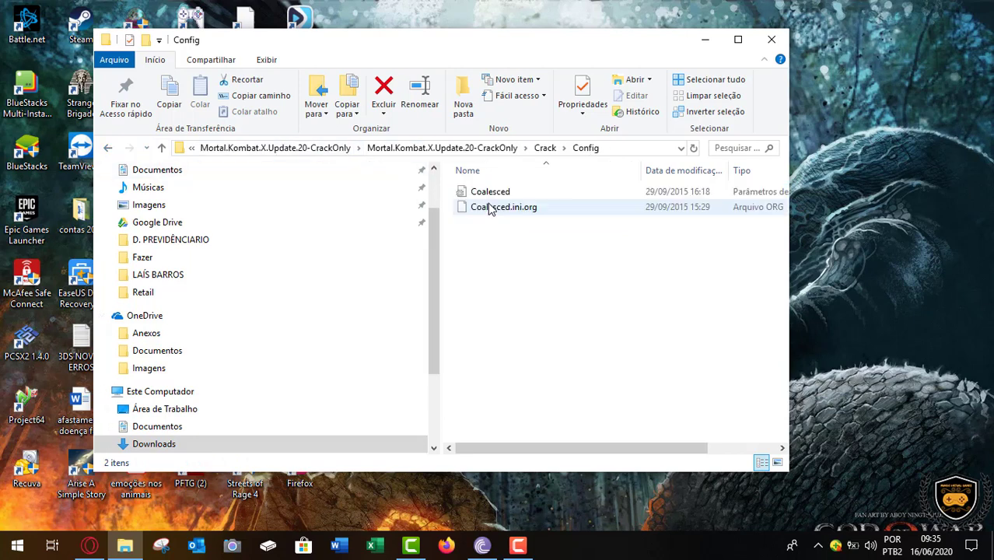
{"action": "left_click", "coordinate": [109, 149]}
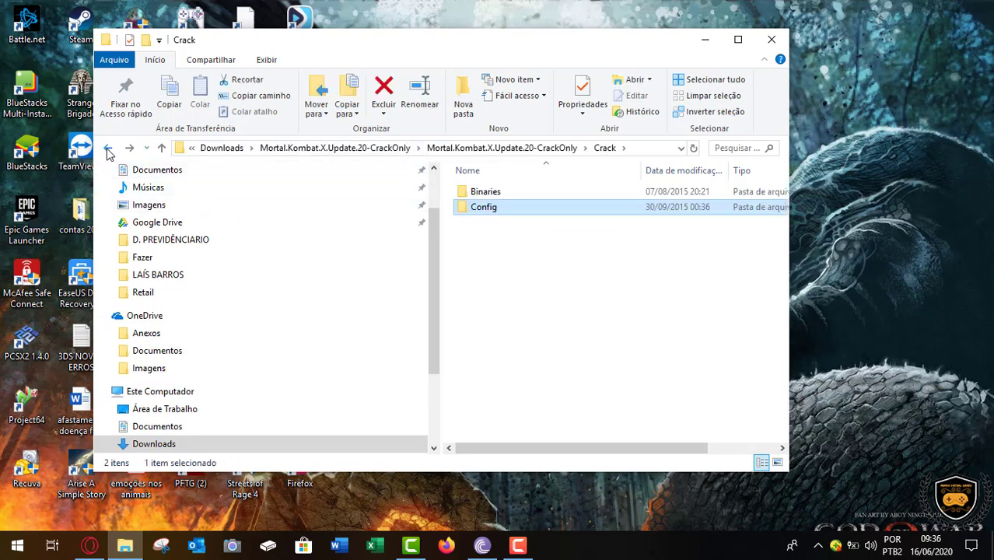
{"action": "left_click", "coordinate": [109, 149]}
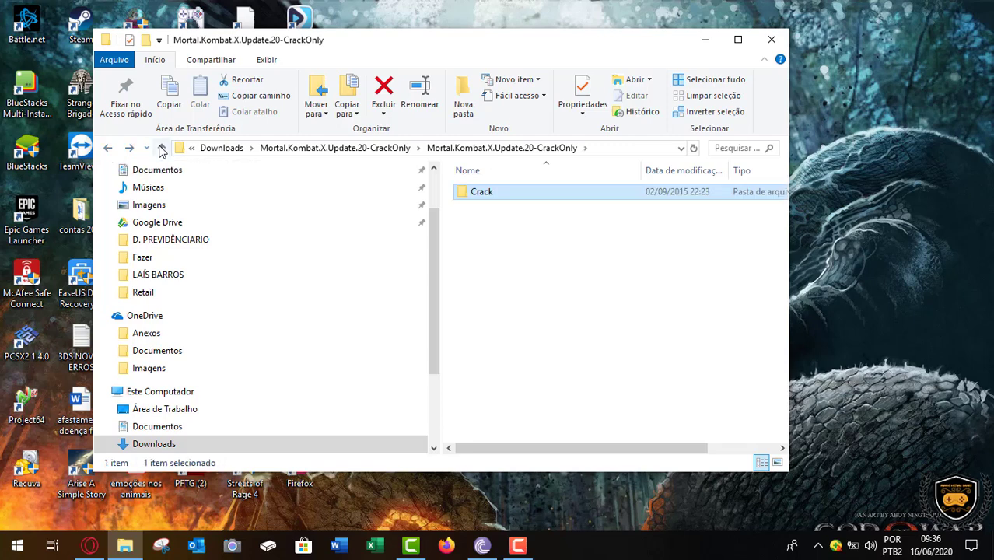
{"action": "left_click", "coordinate": [130, 151]}
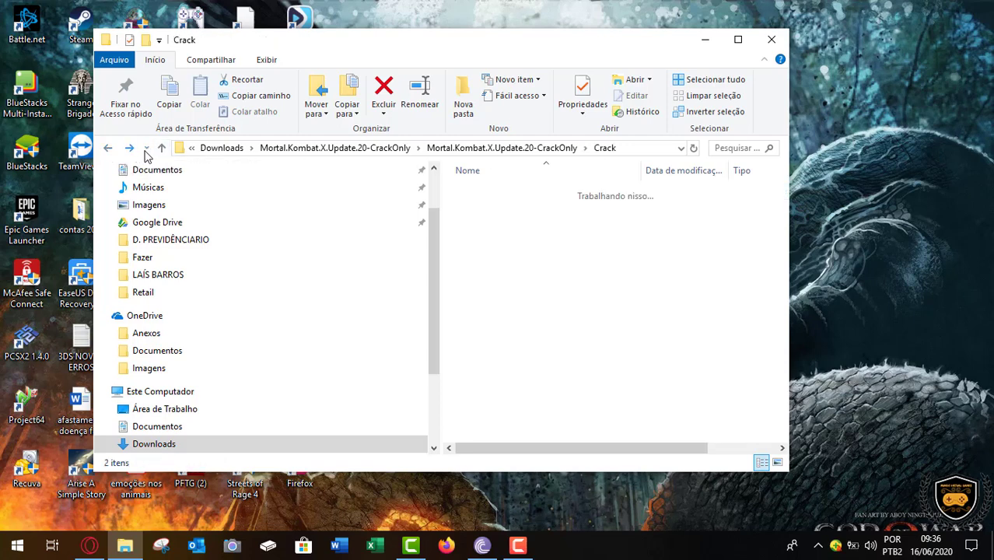
{"action": "left_click", "coordinate": [547, 297]}
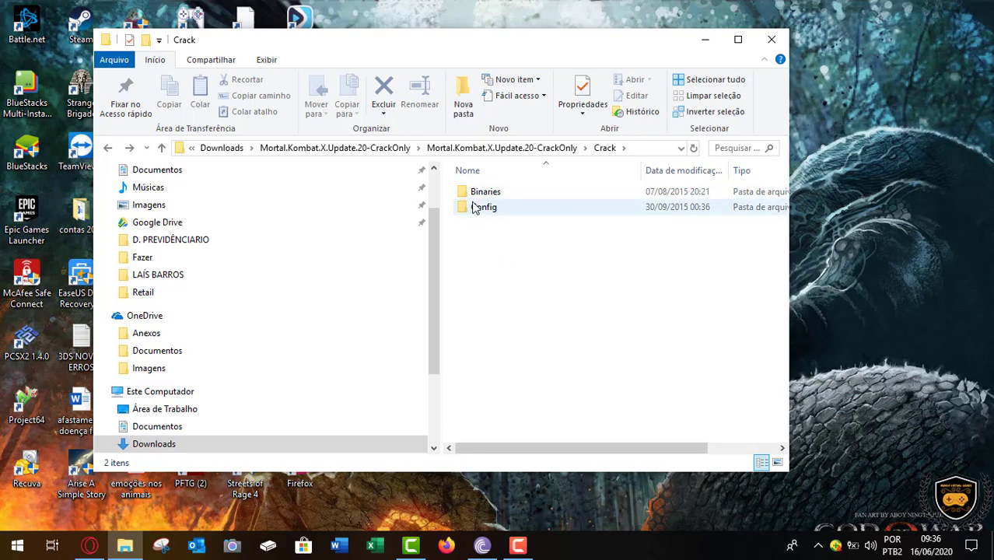
- Check the files in Binaries\Retail once more and go back to the Crack folder
{"action": "double_click", "coordinate": [497, 197]}
{"action": "double_click", "coordinate": [487, 194]}
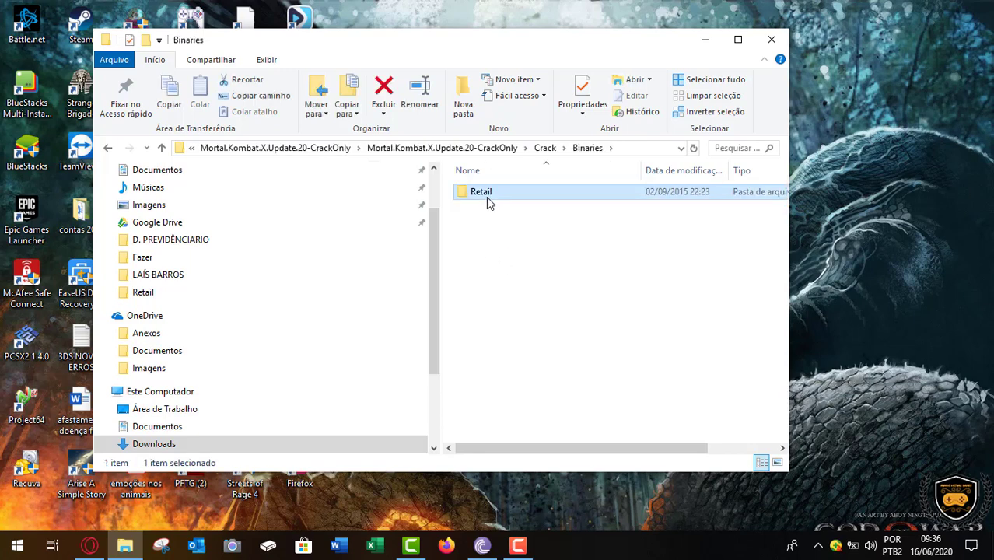
{"action": "left_click_drag", "start_coordinate": [535, 263], "coordinate": [504, 271]}
{"action": "left_click_drag", "start_coordinate": [530, 241], "coordinate": [467, 185]}
{"action": "left_click", "coordinate": [545, 270]}
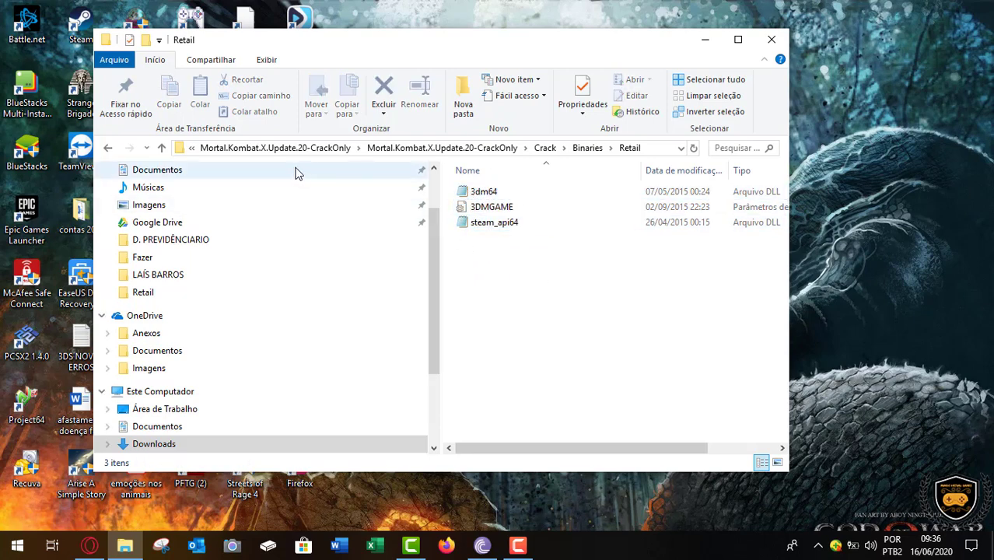
{"action": "left_click", "coordinate": [110, 149]}
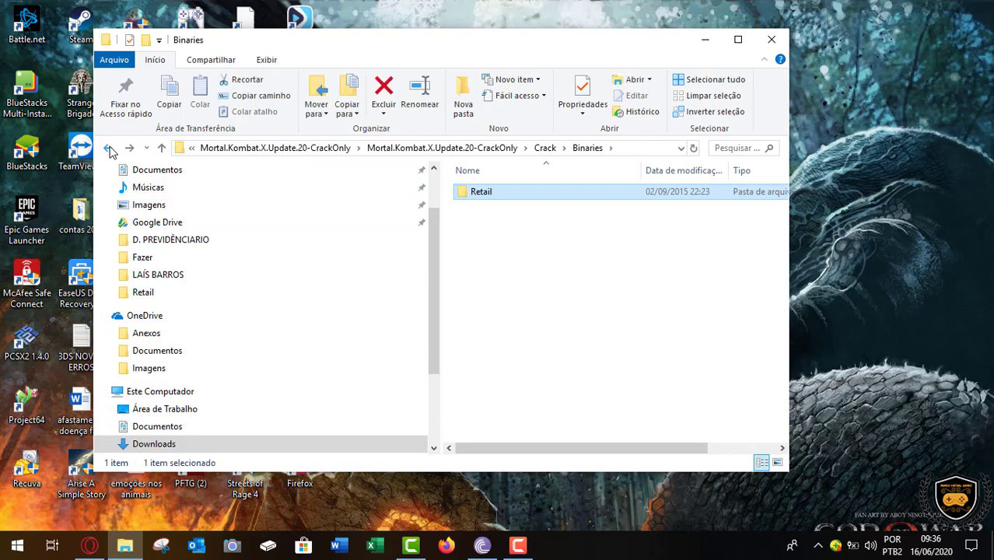
{"action": "left_click", "coordinate": [109, 149]}
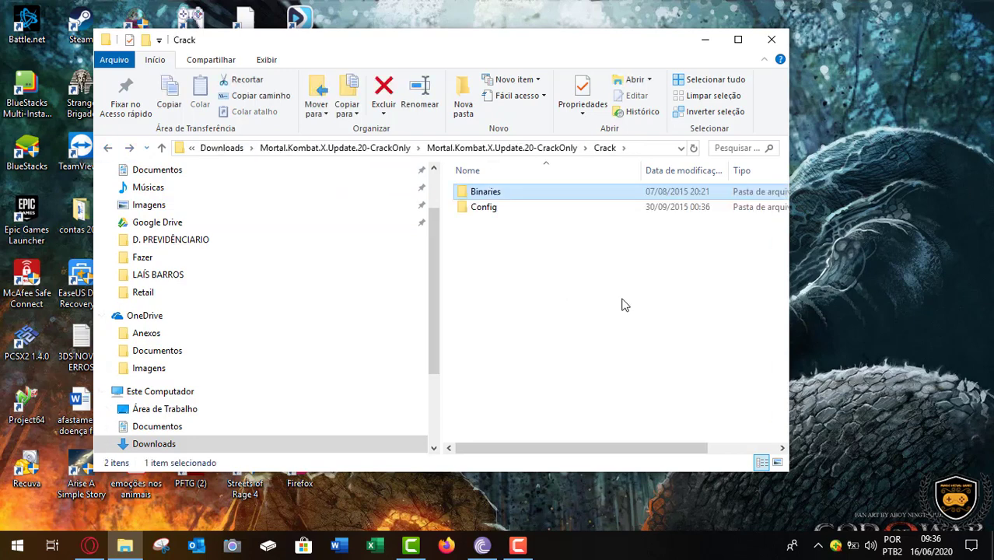
- Copy the Binaries and Config folders from the Crack folder and close the window
{"action": "left_click", "coordinate": [623, 301]}
{"action": "left_click_drag", "start_coordinate": [599, 267], "coordinate": [472, 190]}
{"action": "right_click", "coordinate": [472, 189]}
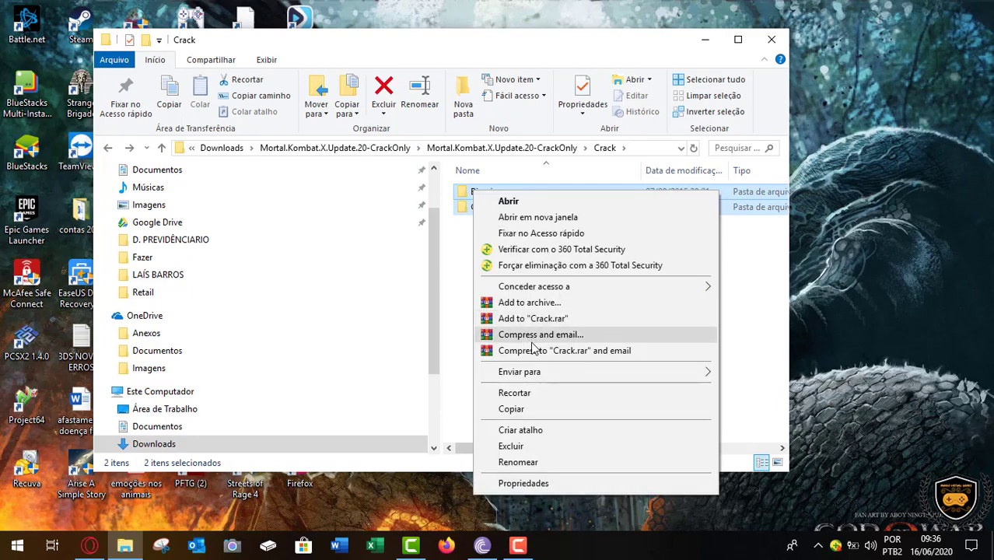
{"action": "left_click", "coordinate": [513, 408]}
{"action": "left_click", "coordinate": [771, 41]}
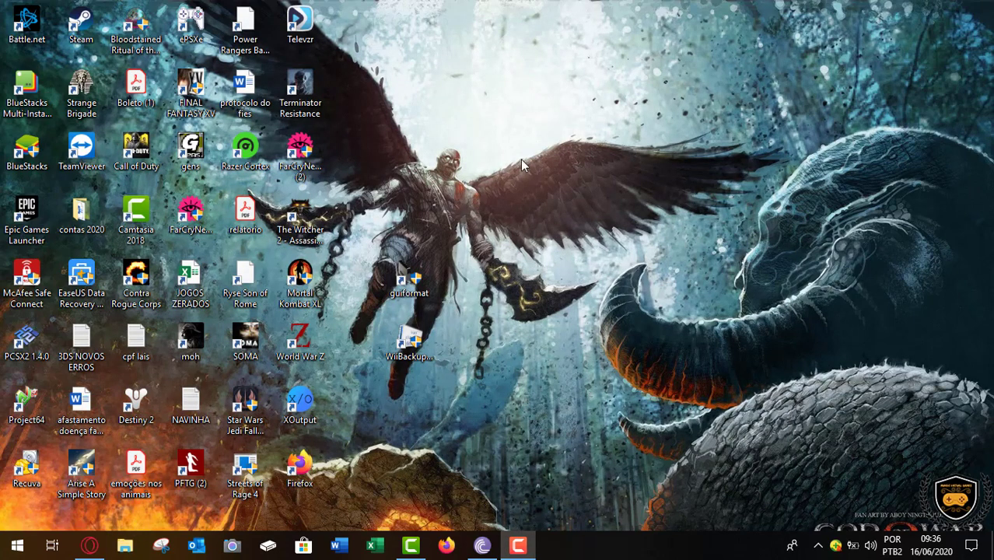
- Move the Mortal Kombat XL shortcut to an empty desktop area and open its file location in a maximized window
{"action": "left_click_drag", "start_coordinate": [302, 281], "coordinate": [571, 111]}
{"action": "left_click", "coordinate": [543, 159]}
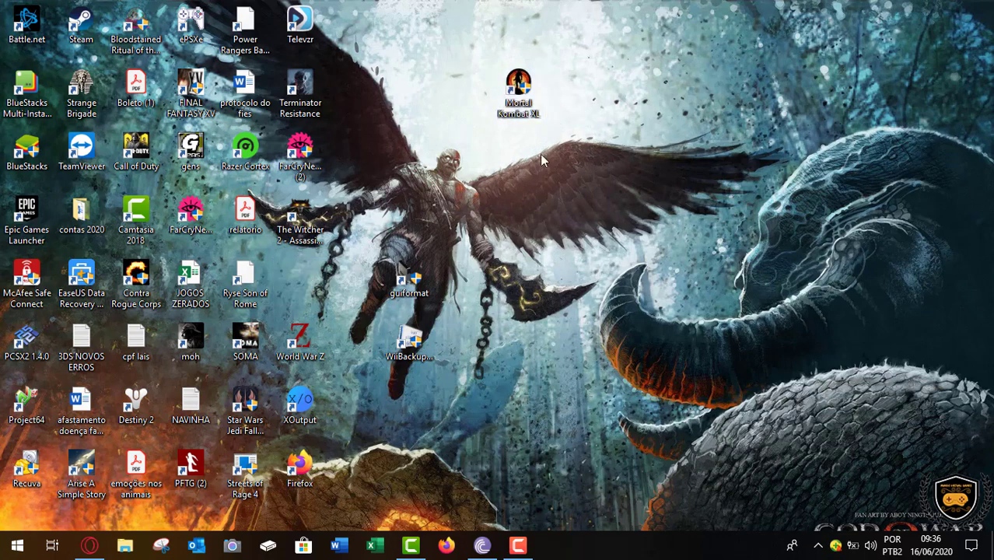
{"action": "right_click", "coordinate": [513, 93]}
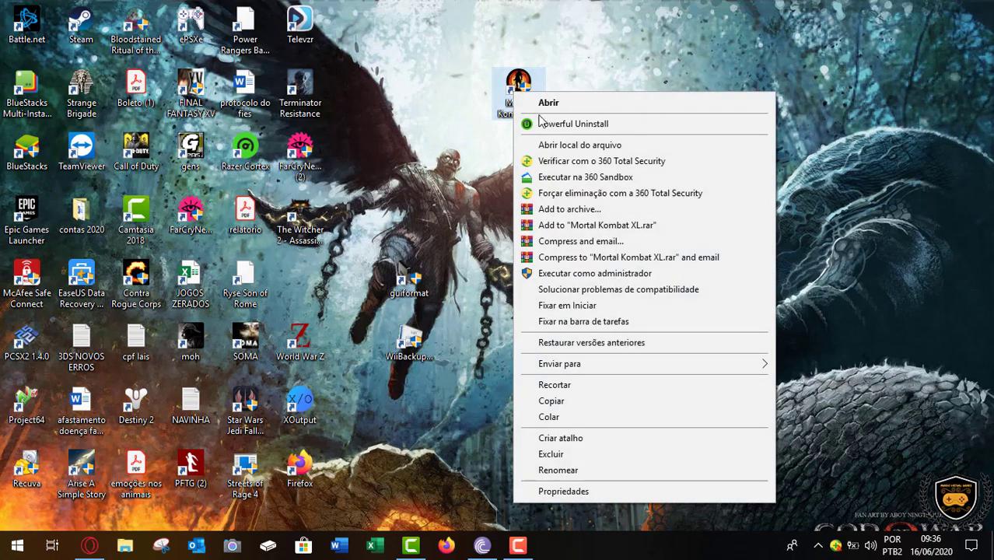
{"action": "left_click", "coordinate": [611, 148]}
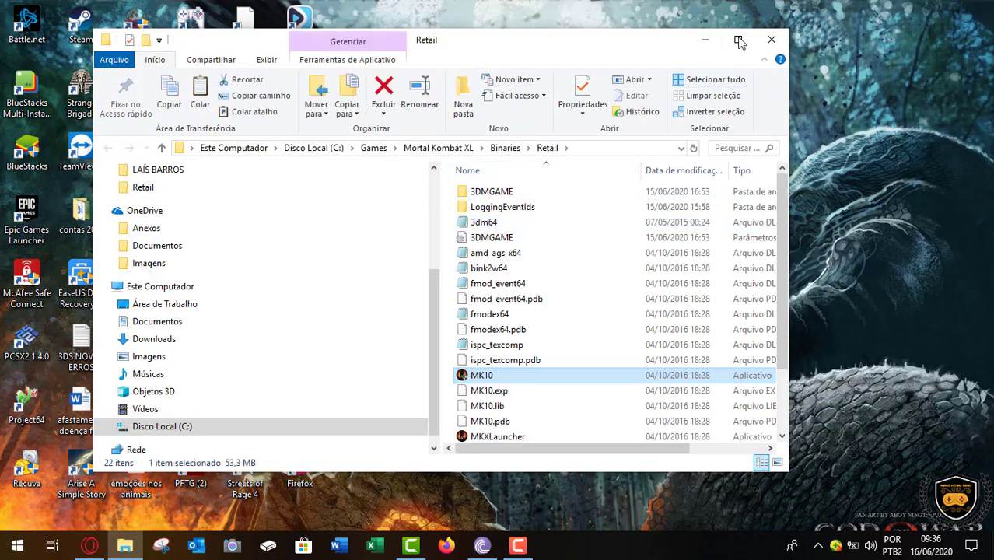
{"action": "left_click", "coordinate": [735, 41]}
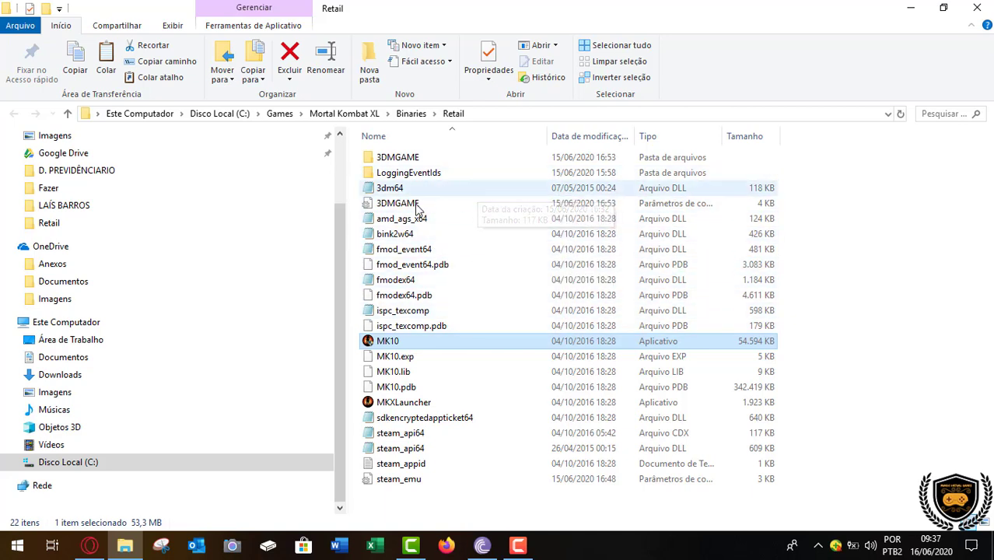
- Go up to the Mortal Kombat XL game folder, look inside Binaries\Retail and return to the game folder
{"action": "left_click", "coordinate": [69, 115]}
{"action": "left_click", "coordinate": [68, 115]}
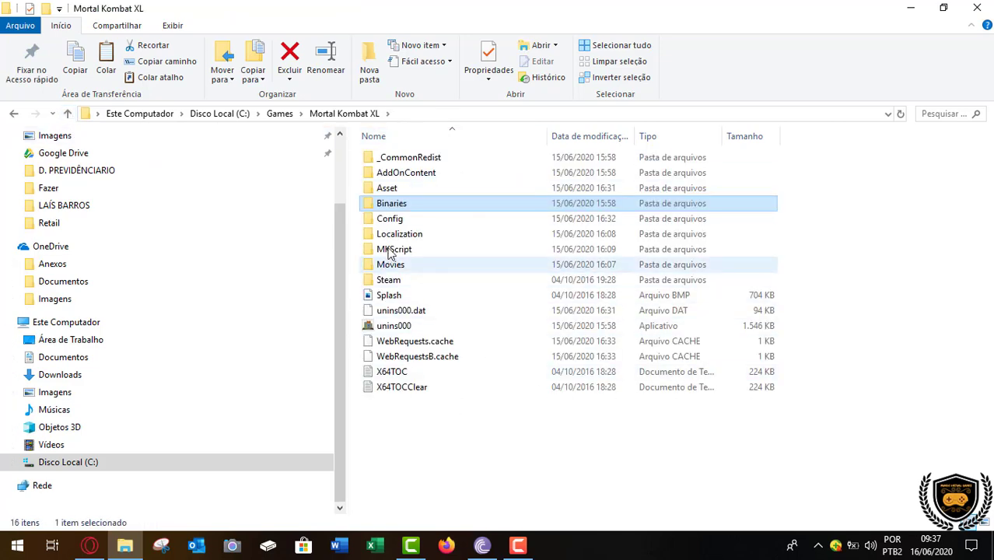
{"action": "double_click", "coordinate": [391, 204]}
{"action": "double_click", "coordinate": [389, 159]}
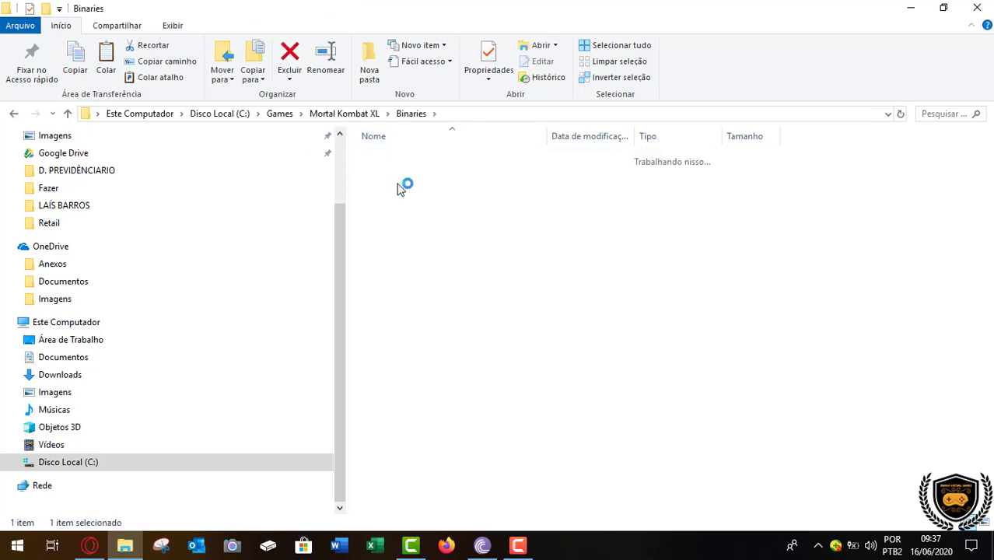
{"action": "left_click", "coordinate": [15, 114]}
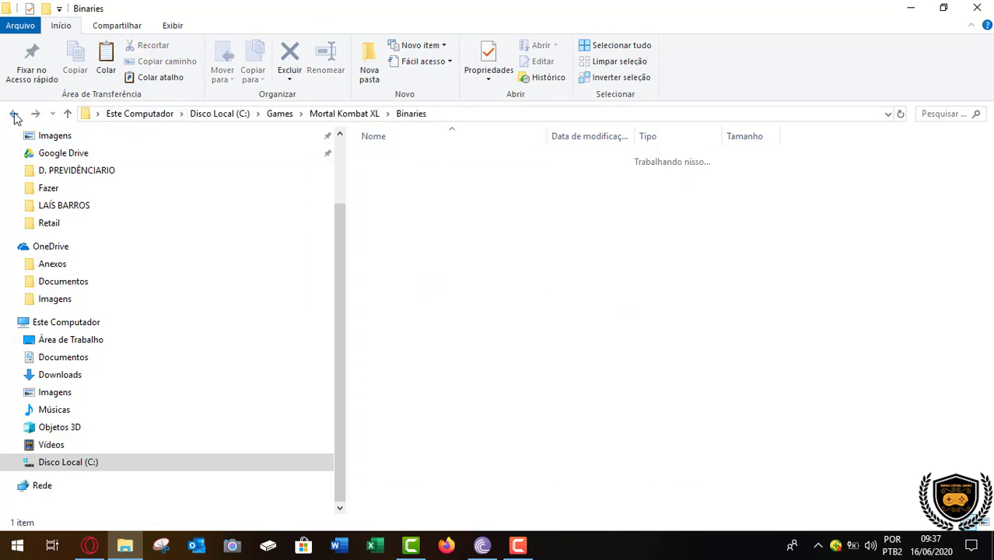
{"action": "left_click", "coordinate": [15, 115]}
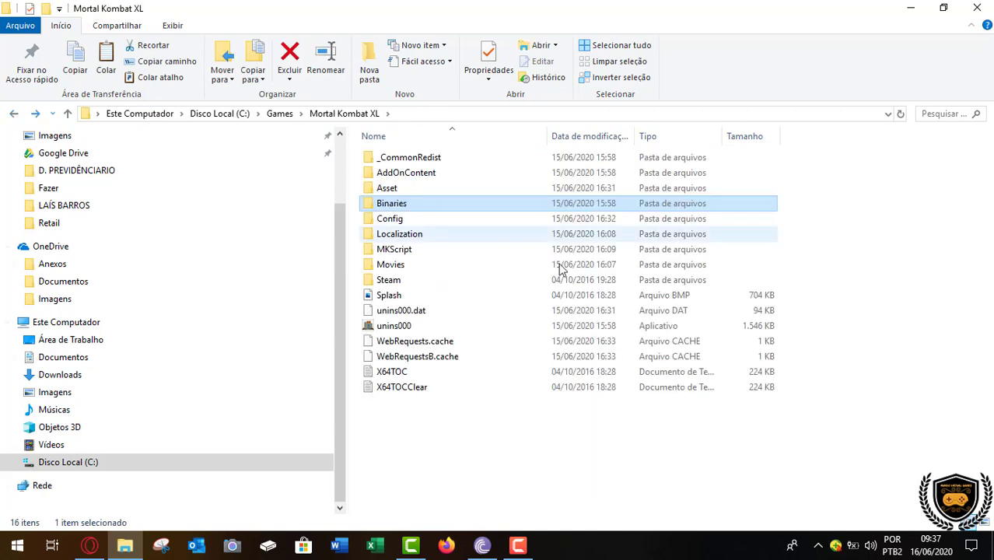
- Try to paste the copied Binaries and Config folders into the Mortal Kombat XL folder
{"action": "left_click", "coordinate": [861, 210]}
{"action": "right_click", "coordinate": [861, 210]}
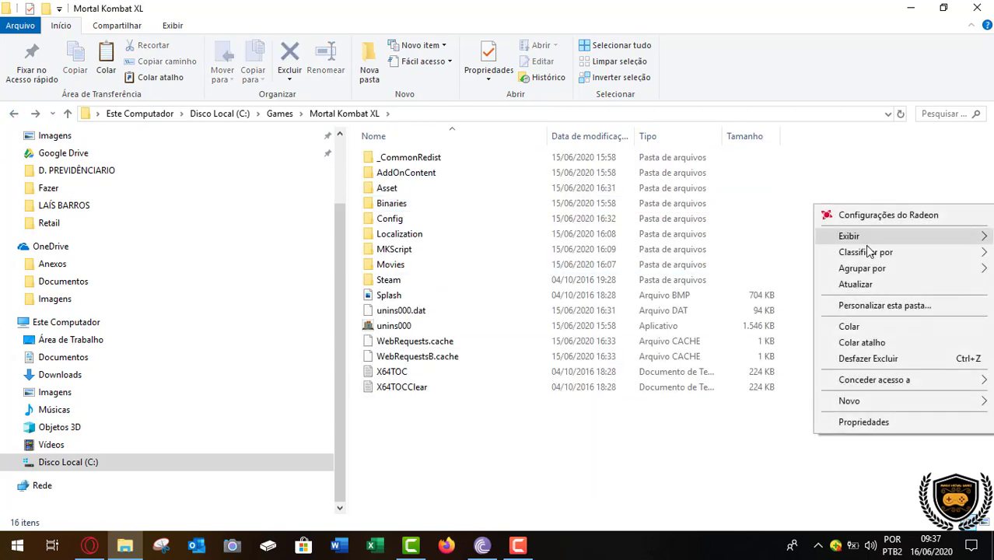
{"action": "left_click", "coordinate": [866, 328]}
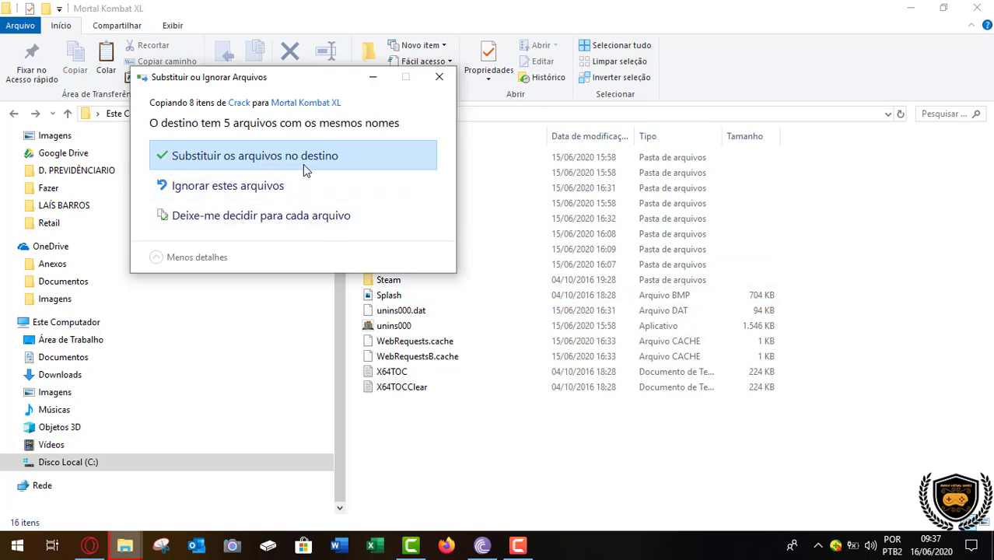
{"action": "left_click", "coordinate": [440, 79]}
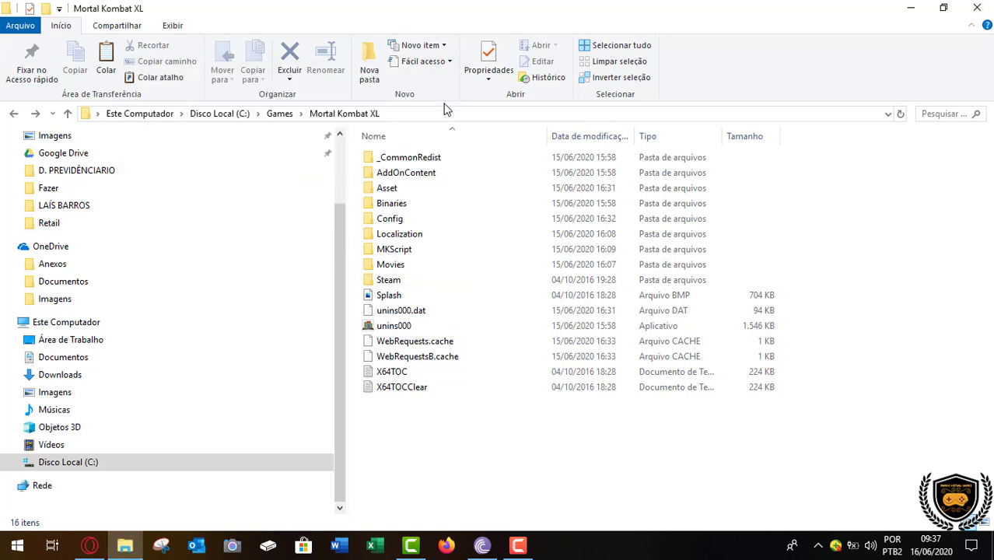
- Open the 3DMGAME configuration file in Binaries\Retail, examine its UserName and Language settings, and close it
{"action": "double_click", "coordinate": [404, 204]}
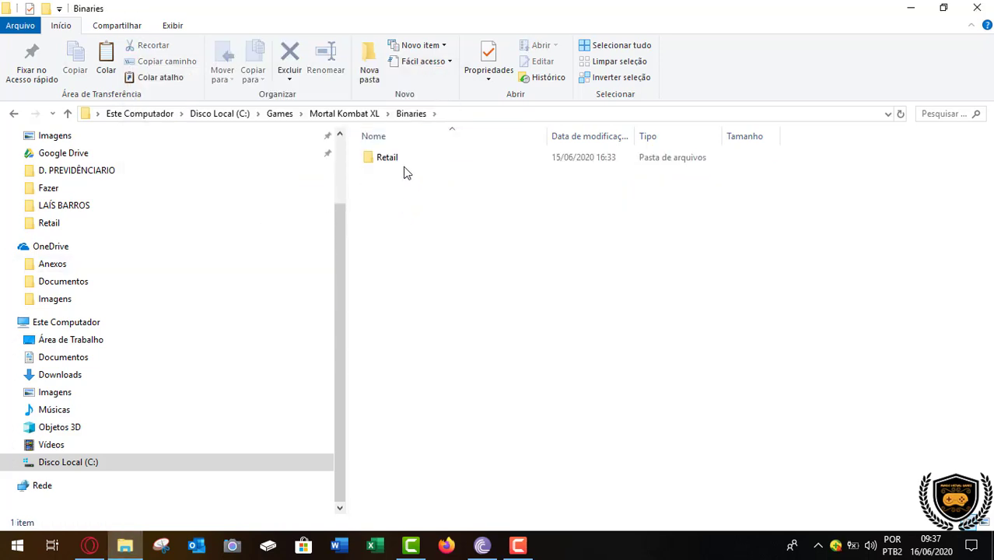
{"action": "double_click", "coordinate": [406, 162]}
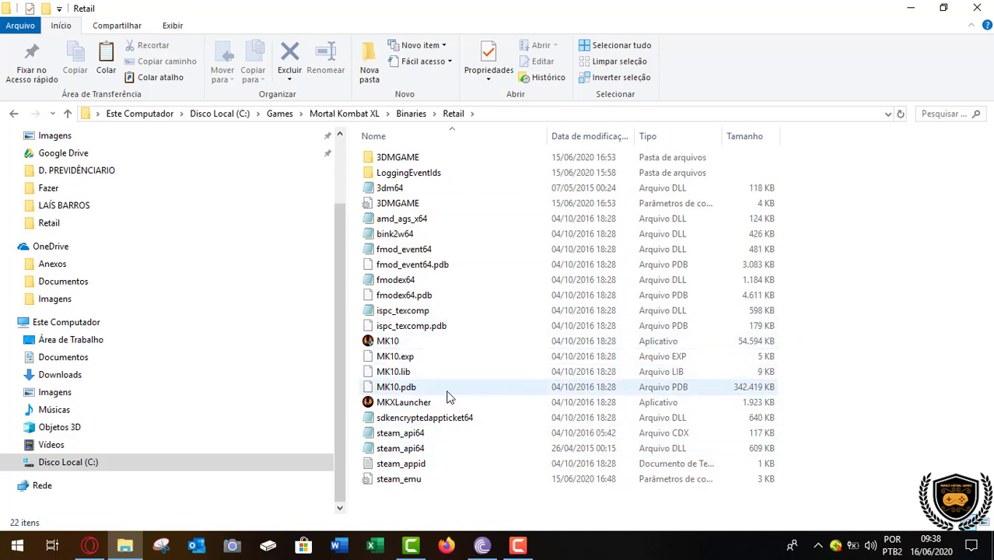
{"action": "double_click", "coordinate": [434, 209]}
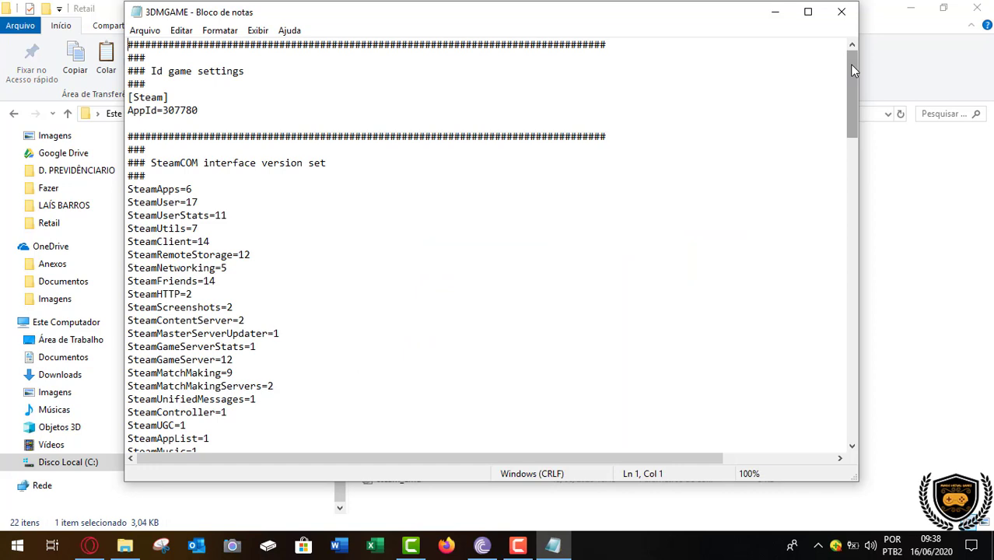
{"action": "left_click_drag", "start_coordinate": [852, 64], "coordinate": [795, 335]}
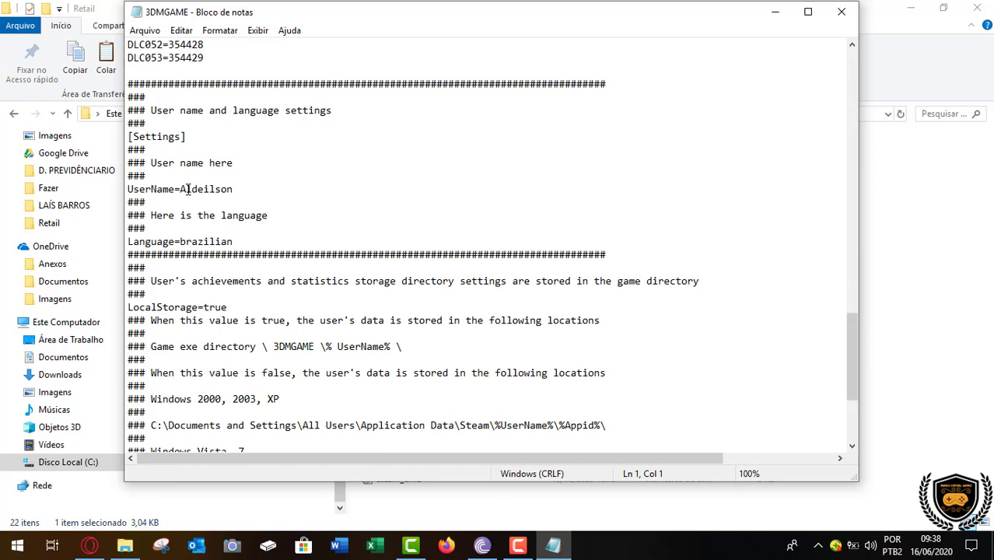
{"action": "left_click_drag", "start_coordinate": [182, 189], "coordinate": [221, 189]}
{"action": "left_click", "coordinate": [281, 193]}
{"action": "left_click_drag", "start_coordinate": [178, 242], "coordinate": [190, 239]}
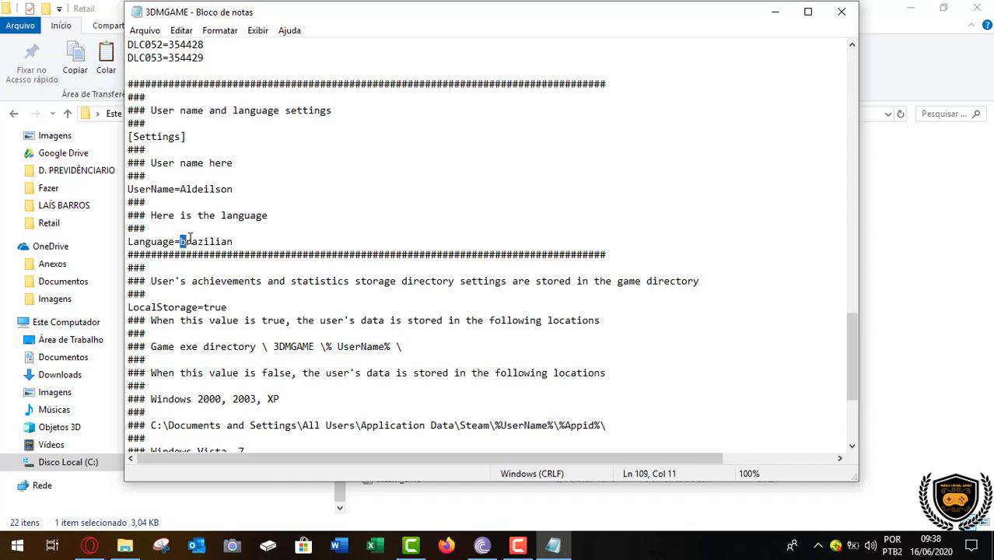
{"action": "left_click", "coordinate": [240, 242]}
{"action": "left_click", "coordinate": [841, 11]}
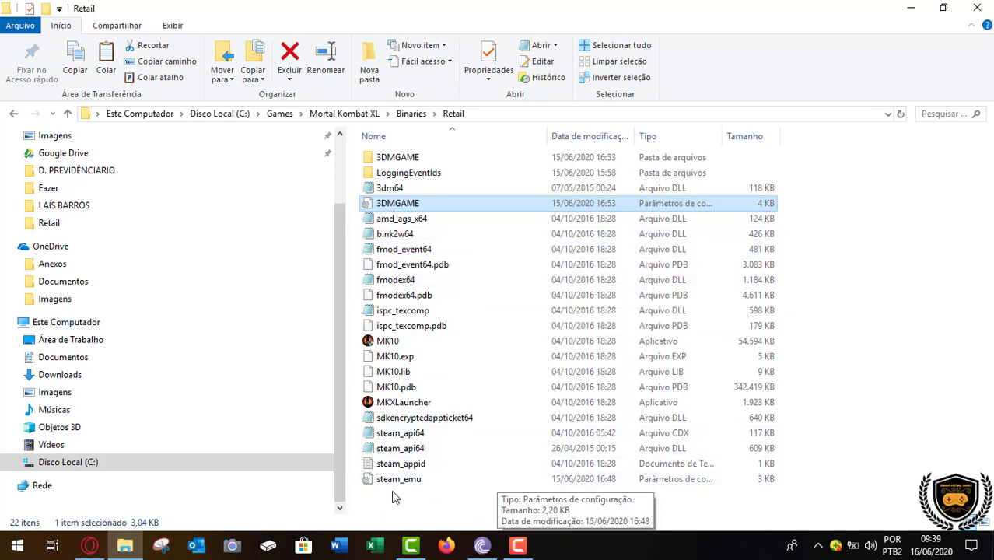
- Open the steam_emu configuration file in the Retail folder, examine its UserName and Language settings, and close it
{"action": "left_click", "coordinate": [405, 220]}
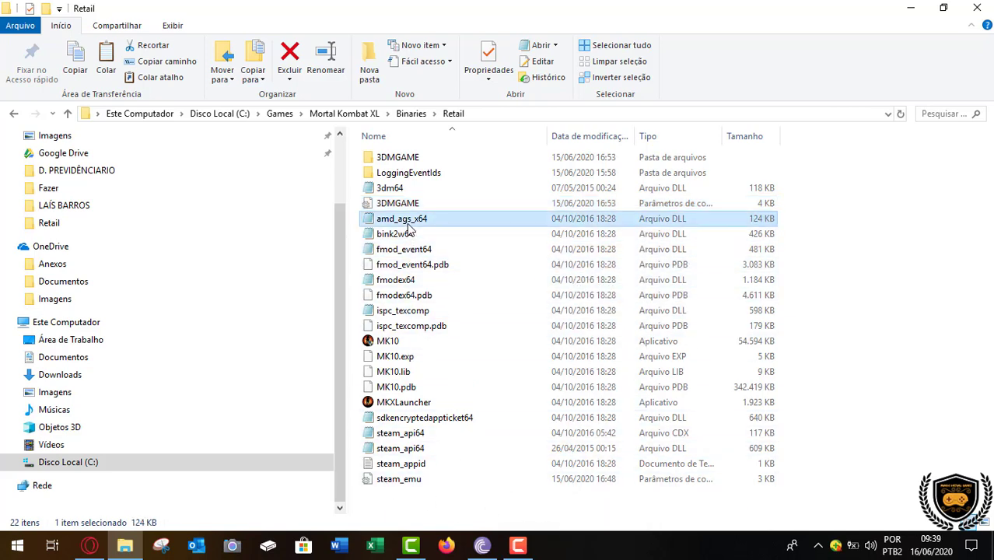
{"action": "left_click", "coordinate": [407, 206]}
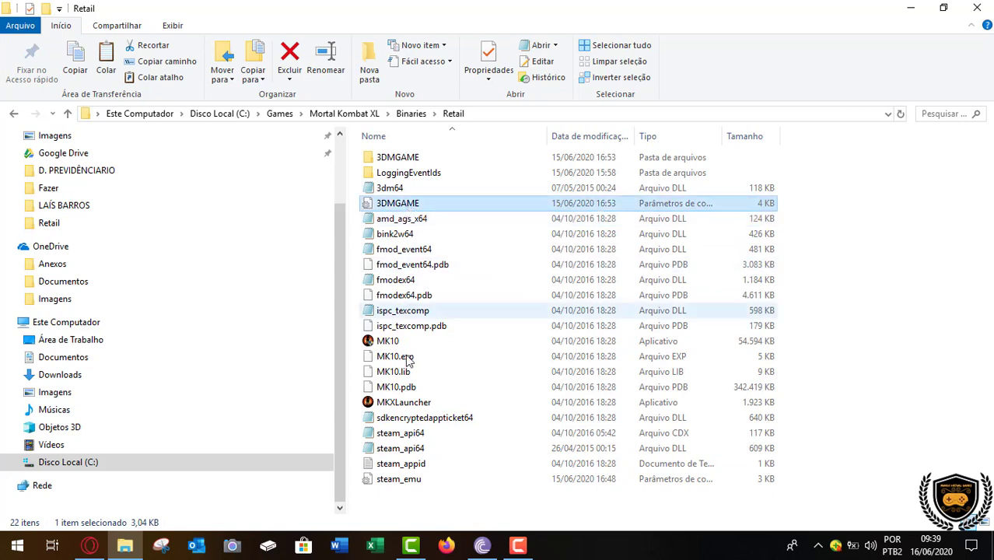
{"action": "left_click", "coordinate": [401, 480]}
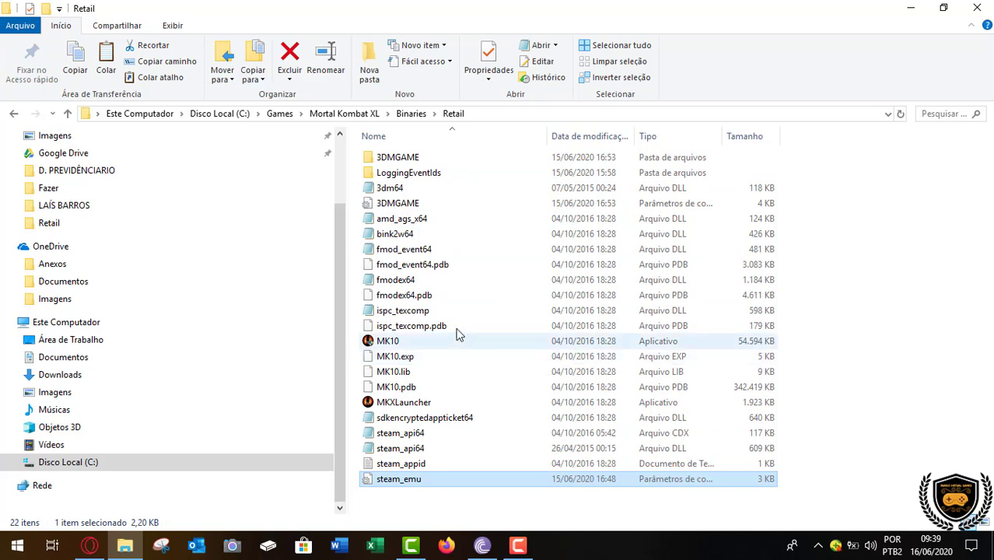
{"action": "left_click", "coordinate": [381, 491]}
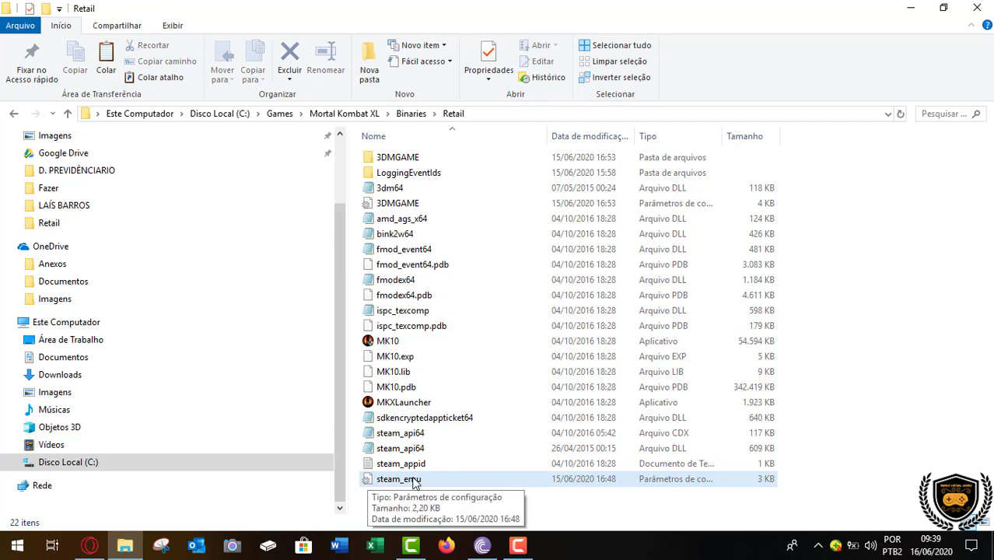
{"action": "double_click", "coordinate": [413, 480]}
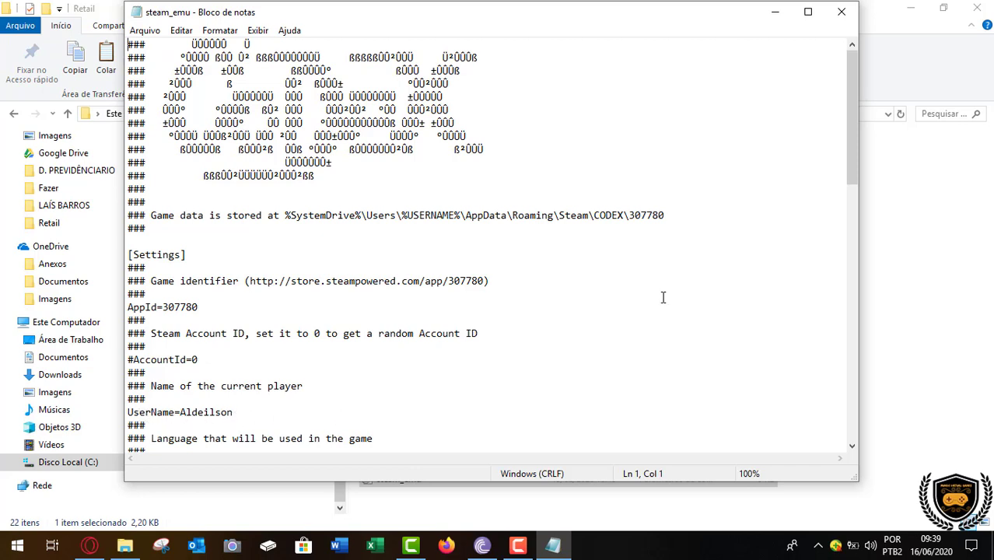
{"action": "left_click", "coordinate": [853, 448]}
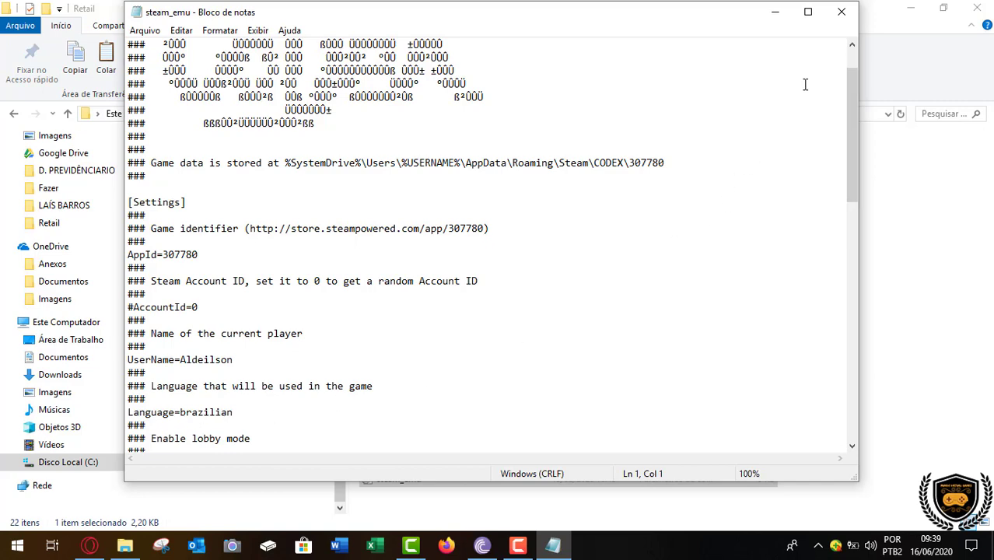
{"action": "left_click", "coordinate": [841, 11]}
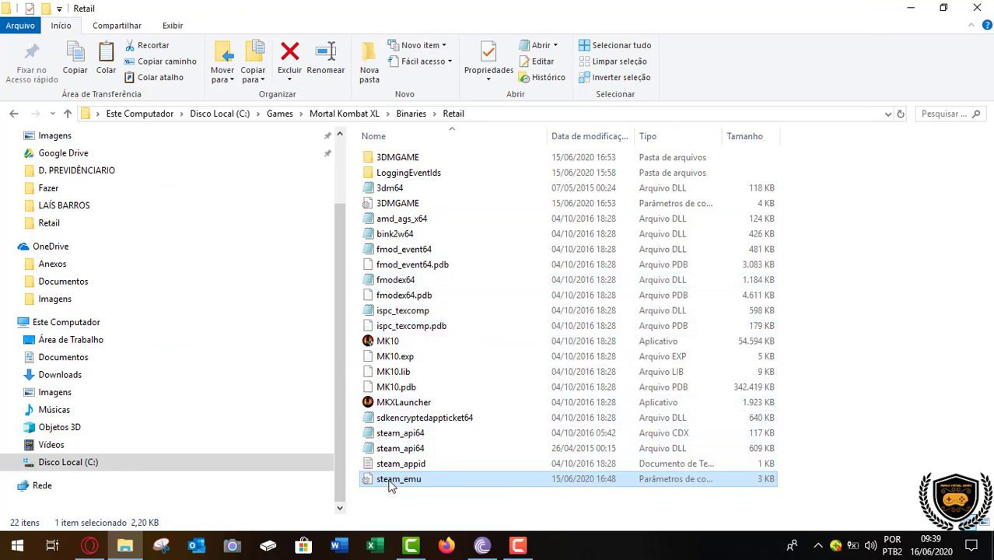
- Copy the 3DMGAME configuration file from the Retail folder to the desktop and place it near the Mortal Kombat XL shortcut
{"action": "right_click", "coordinate": [392, 204]}
{"action": "left_click", "coordinate": [430, 445]}
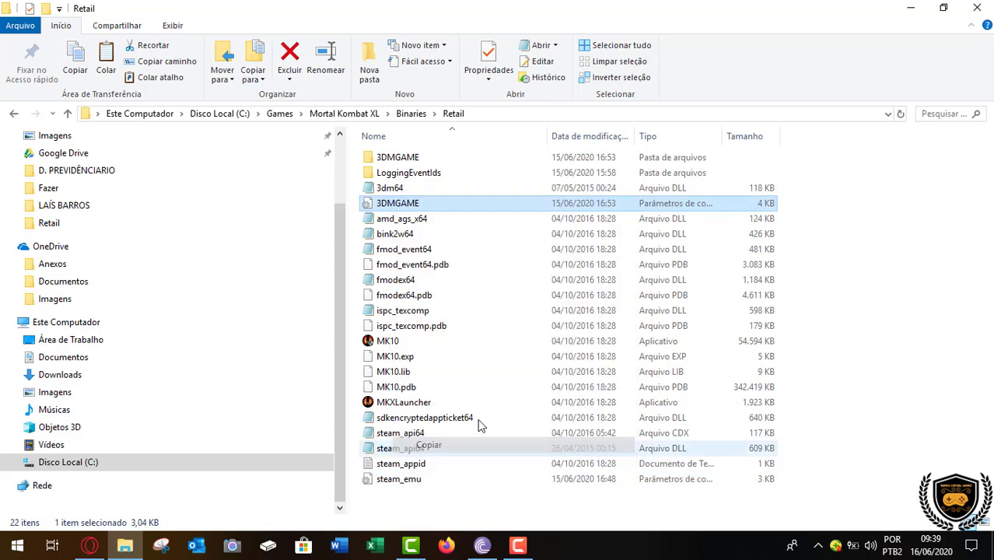
{"action": "left_click", "coordinate": [911, 8]}
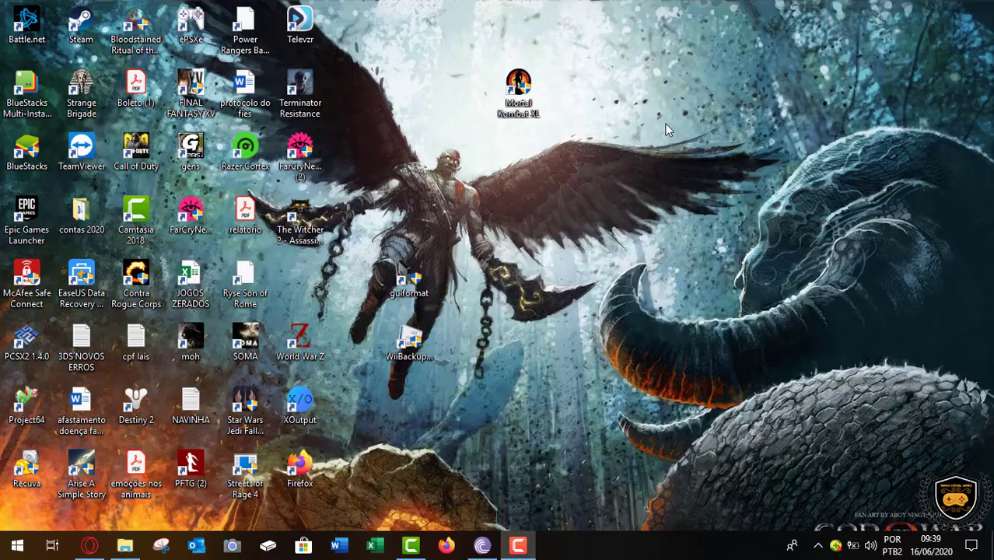
{"action": "right_click", "coordinate": [661, 125]}
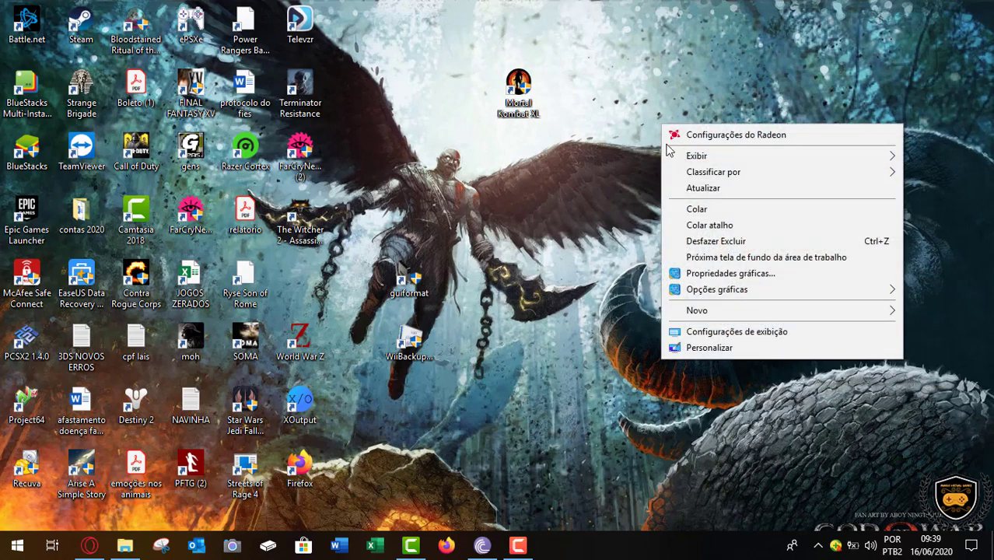
{"action": "left_click", "coordinate": [695, 210]}
{"action": "left_click", "coordinate": [506, 160]}
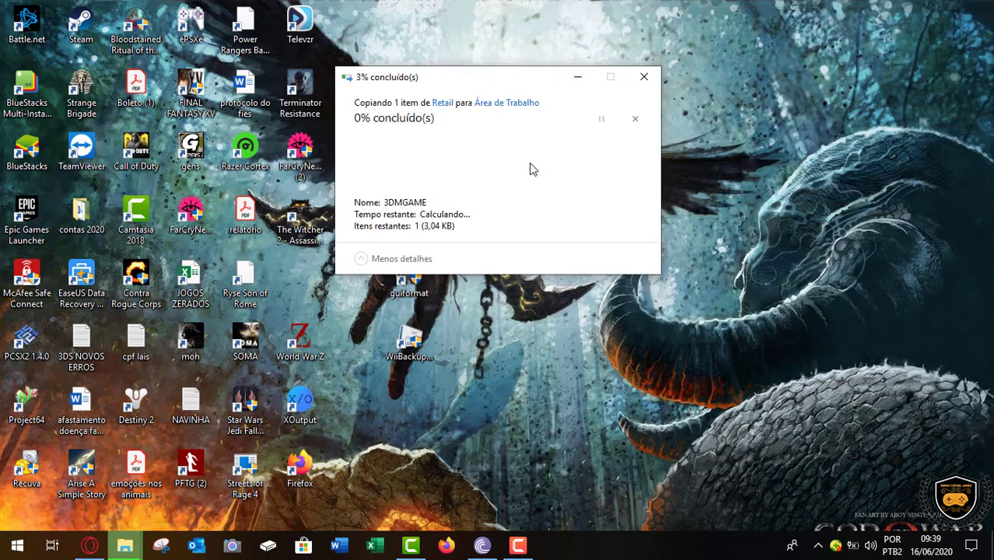
{"action": "left_click_drag", "start_coordinate": [692, 116], "coordinate": [632, 111]}
- Replace the UserName value in the desktop copy of 3DMGAME with another player's first name, and close the file with the change saved
{"action": "double_click", "coordinate": [628, 90]}
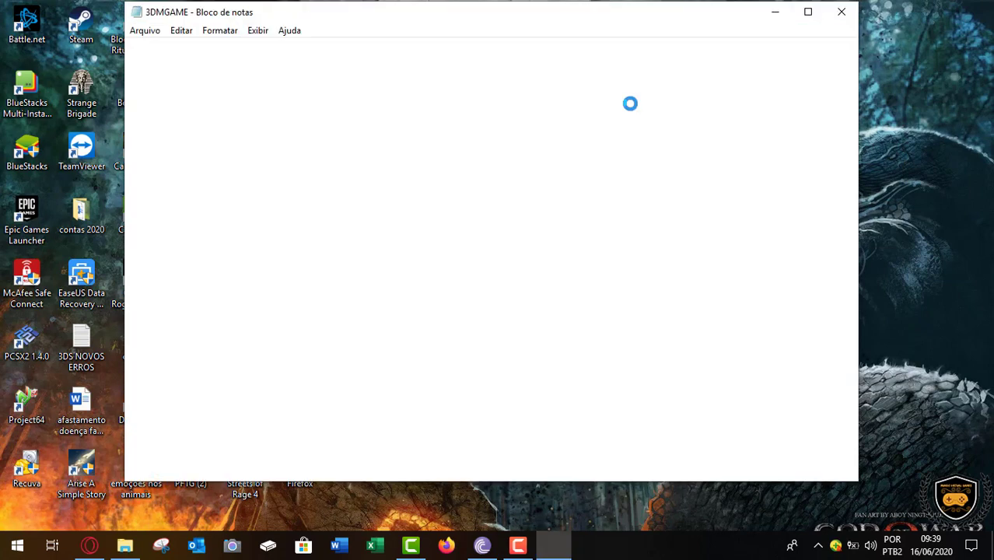
{"action": "scroll", "coordinate": [394, 292], "scroll_direction": "down", "scroll_amount": 2}
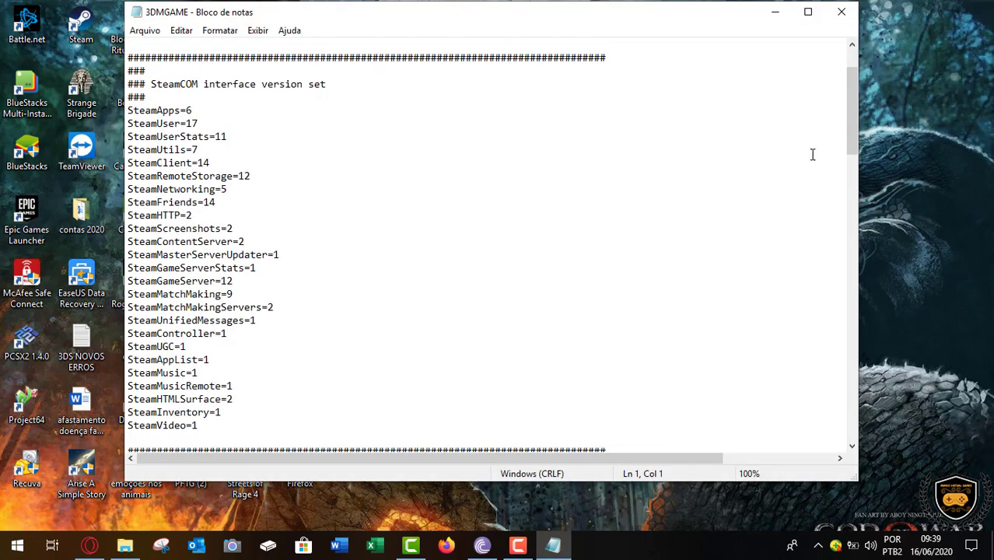
{"action": "scroll", "coordinate": [831, 160], "scroll_direction": "down", "scroll_amount": 20}
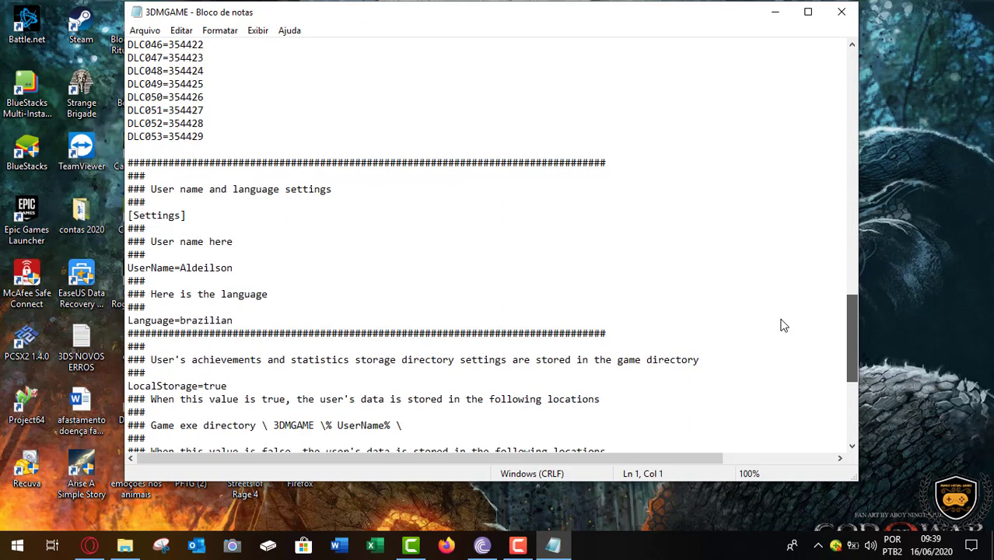
{"action": "left_click_drag", "start_coordinate": [181, 269], "coordinate": [240, 267]}
{"action": "type", "text": "joão"}
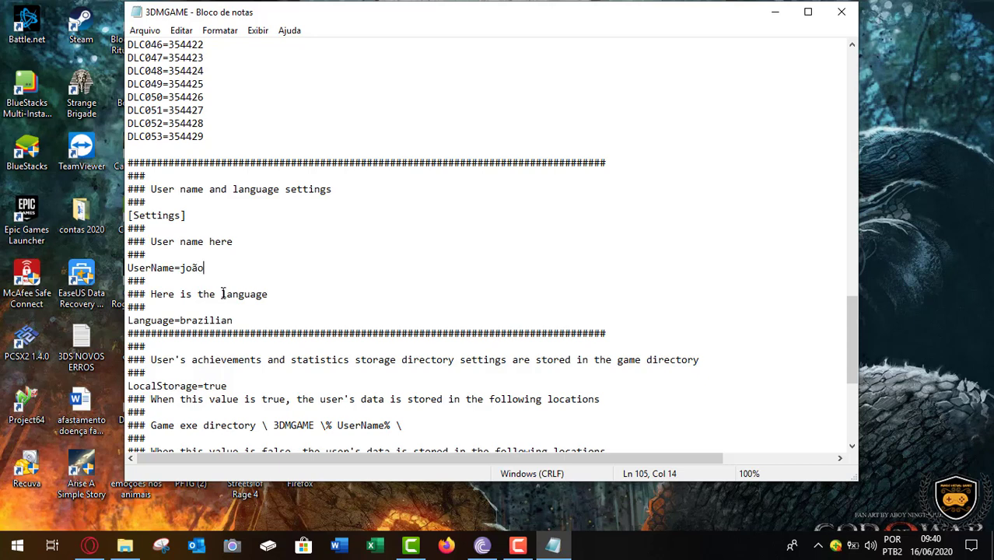
{"action": "left_click_drag", "start_coordinate": [181, 321], "coordinate": [230, 322]}
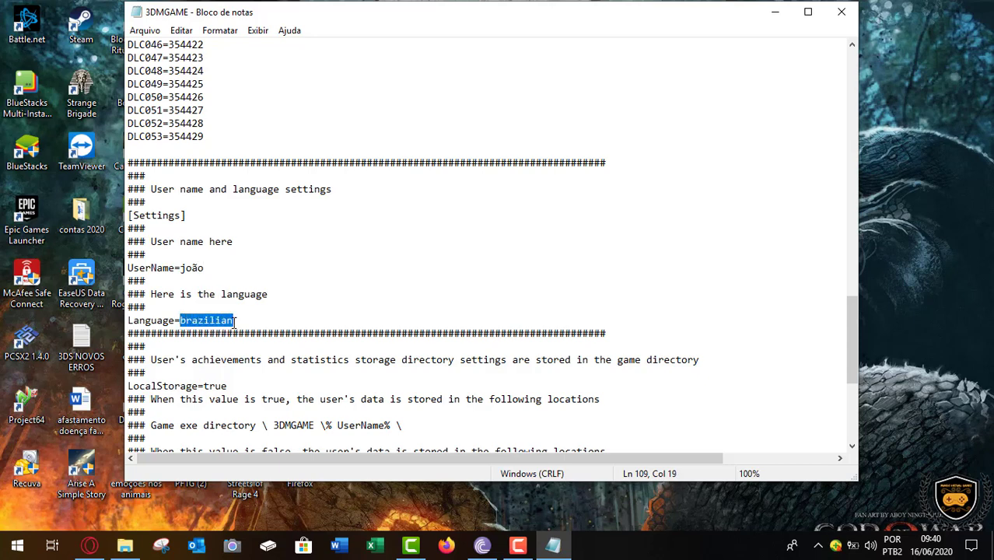
{"action": "left_click", "coordinate": [303, 311]}
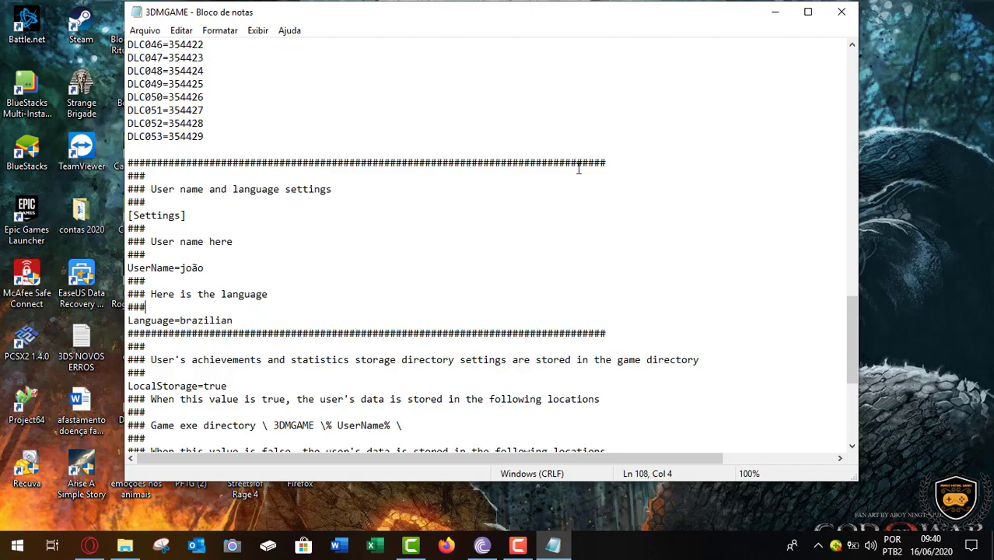
{"action": "left_click", "coordinate": [842, 12]}
{"action": "left_click", "coordinate": [459, 290]}
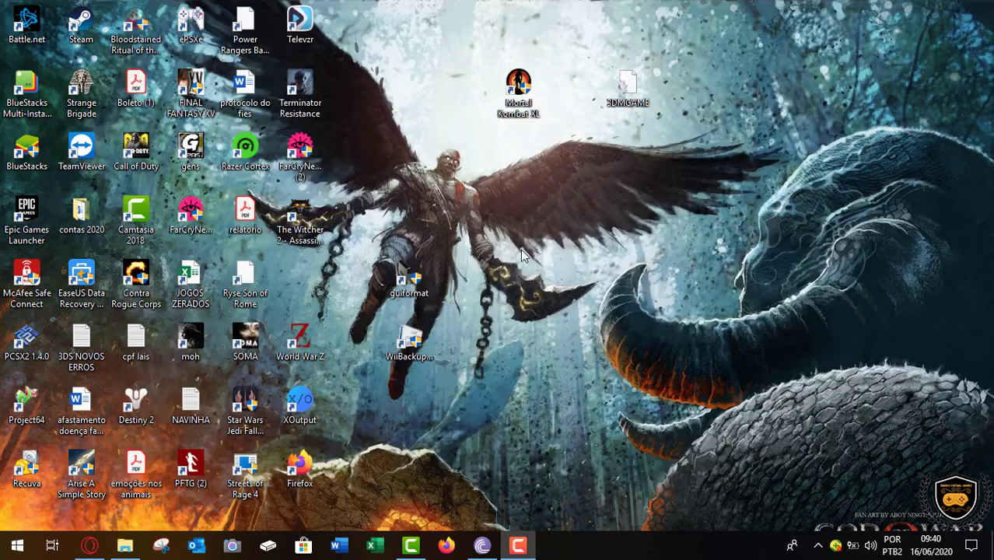
- Reopen the desktop copy of 3DMGAME, check its UserName and Language settings, and close it
{"action": "double_click", "coordinate": [628, 92]}
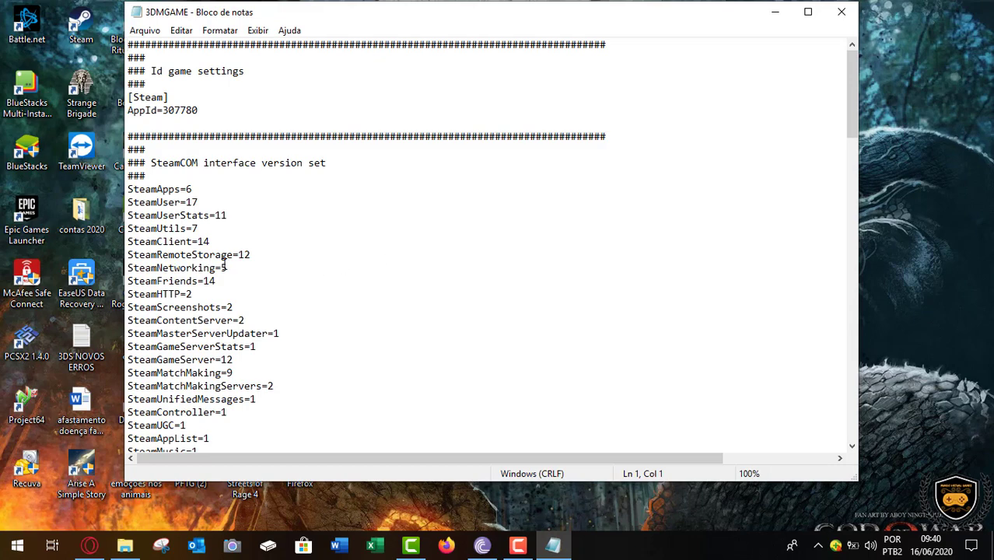
{"action": "scroll", "coordinate": [302, 282], "scroll_direction": "down", "scroll_amount": 9}
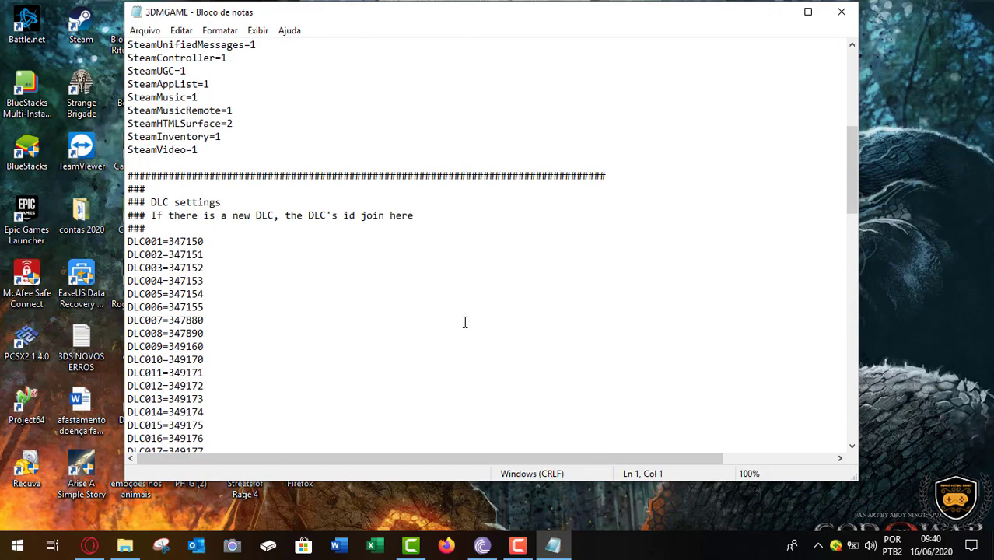
{"action": "left_click_drag", "start_coordinate": [848, 147], "coordinate": [816, 322]}
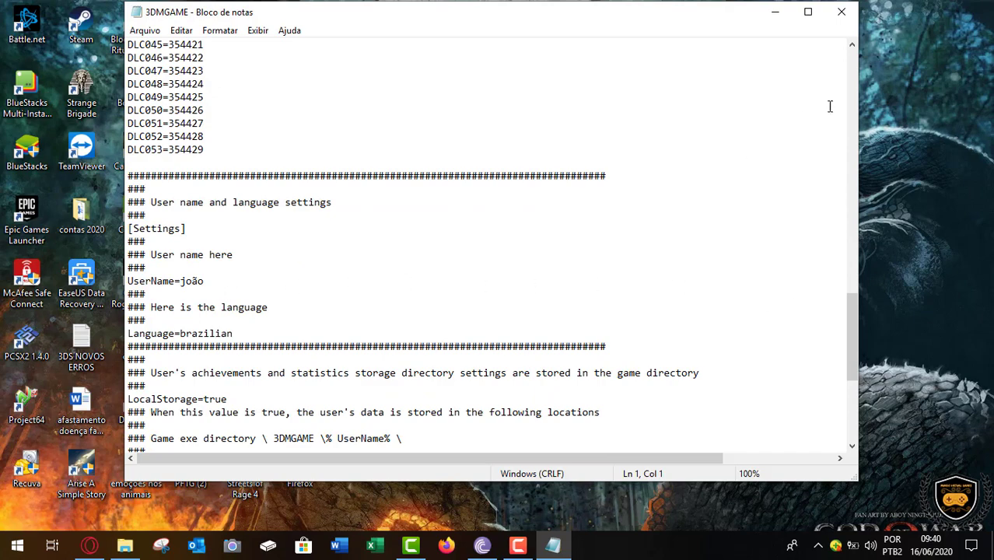
{"action": "left_click", "coordinate": [841, 11]}
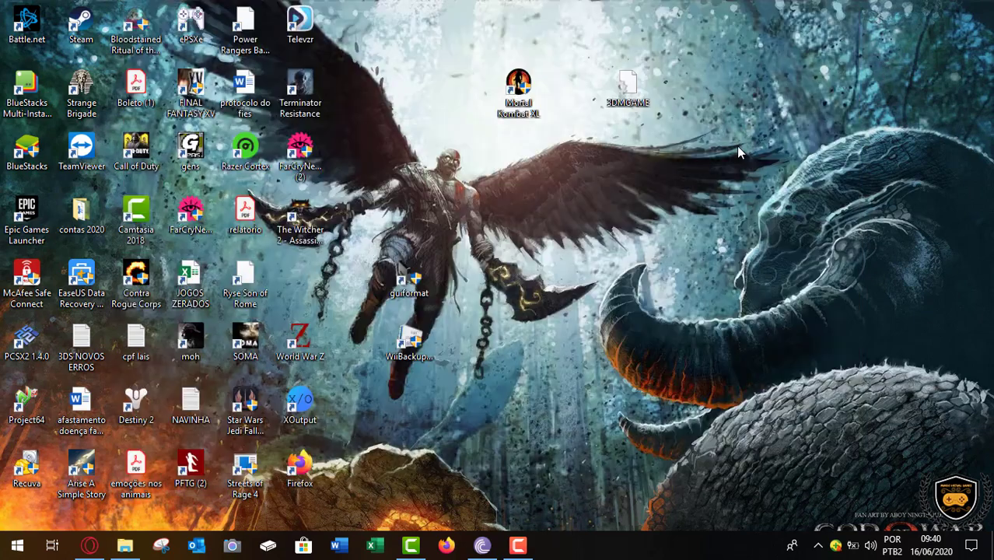
- Copy the edited 3DMGAME file from the desktop and open the Mortal Kombat XL shortcut's file location in a maximized window
{"action": "right_click", "coordinate": [626, 97]}
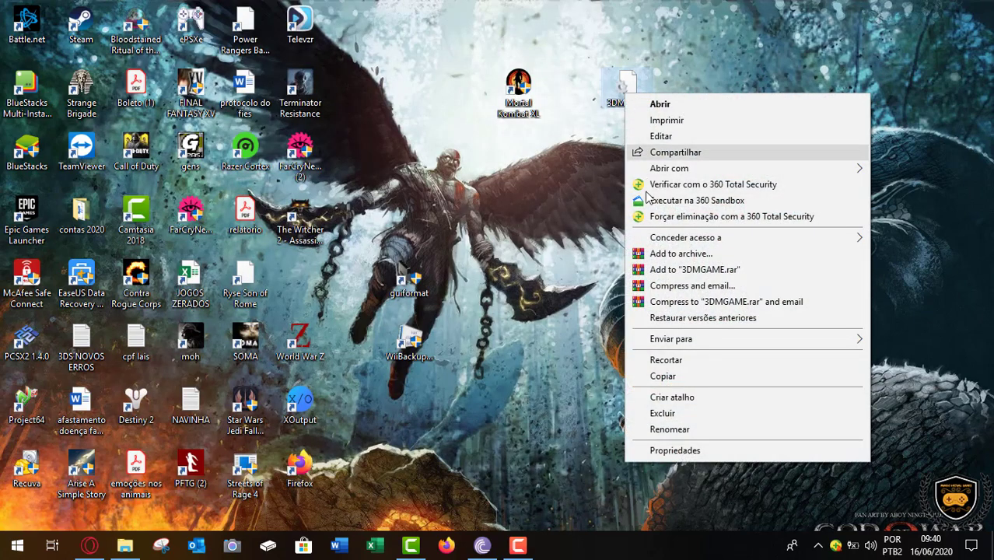
{"action": "left_click", "coordinate": [681, 377]}
{"action": "mouse_move", "coordinate": [128, 548]}
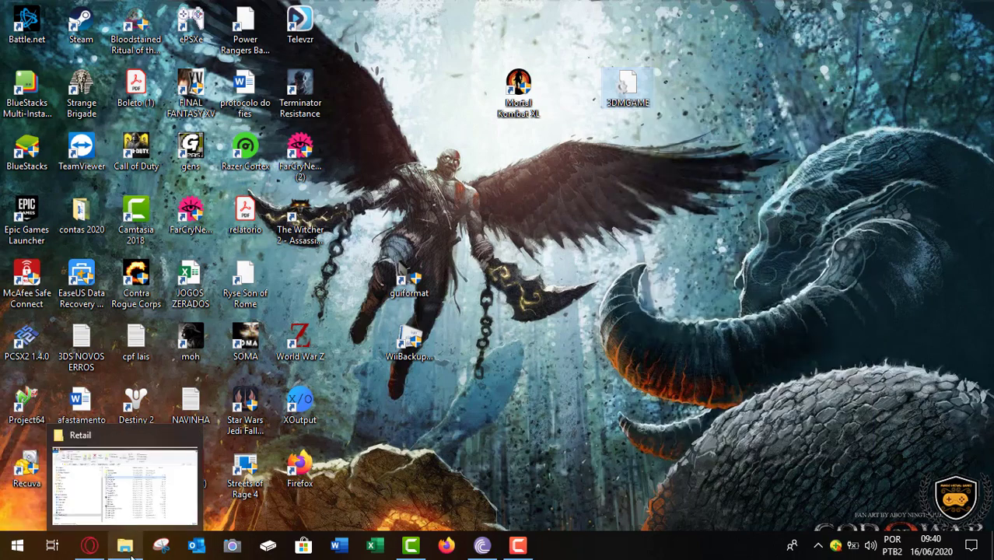
{"action": "left_click", "coordinate": [517, 90]}
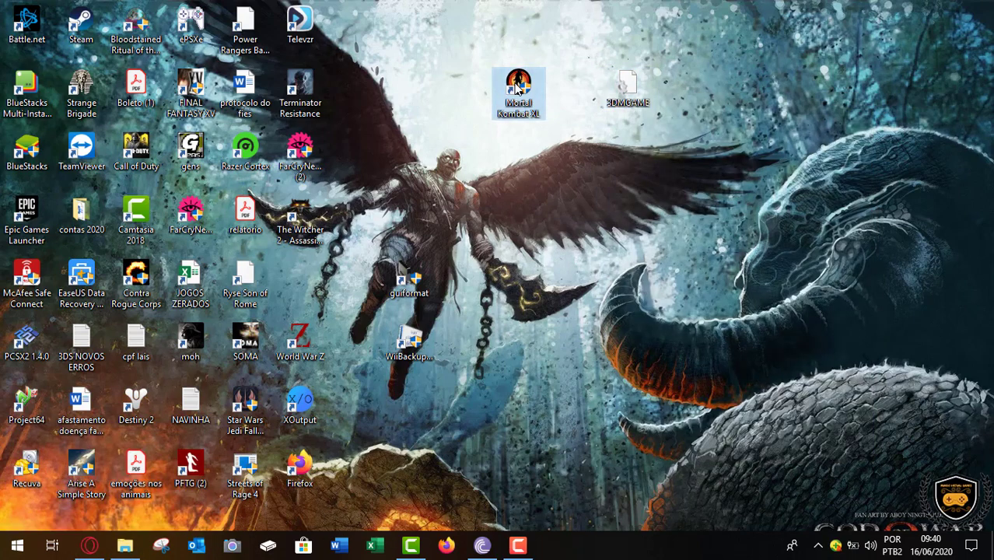
{"action": "right_click", "coordinate": [517, 89]}
{"action": "left_click", "coordinate": [567, 134]}
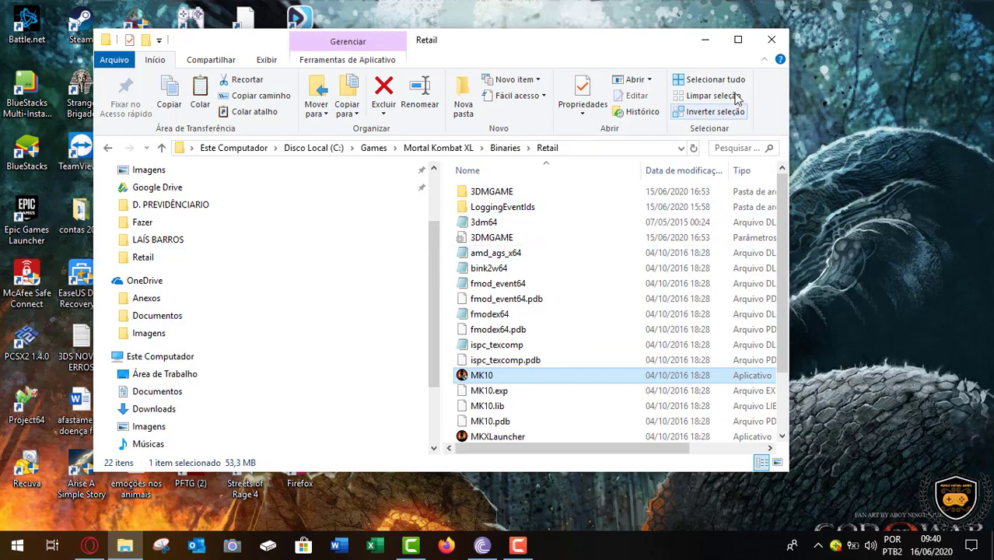
{"action": "left_click", "coordinate": [738, 39]}
- Try to paste the edited 3DMGAME file into the Retail folder, cancelling the file replacement
{"action": "right_click", "coordinate": [860, 209]}
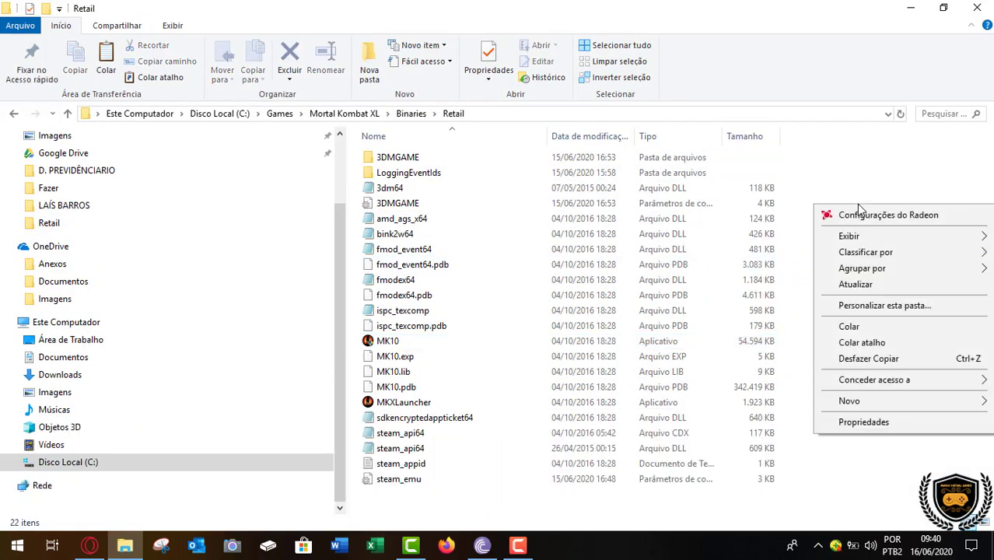
{"action": "left_click", "coordinate": [869, 327]}
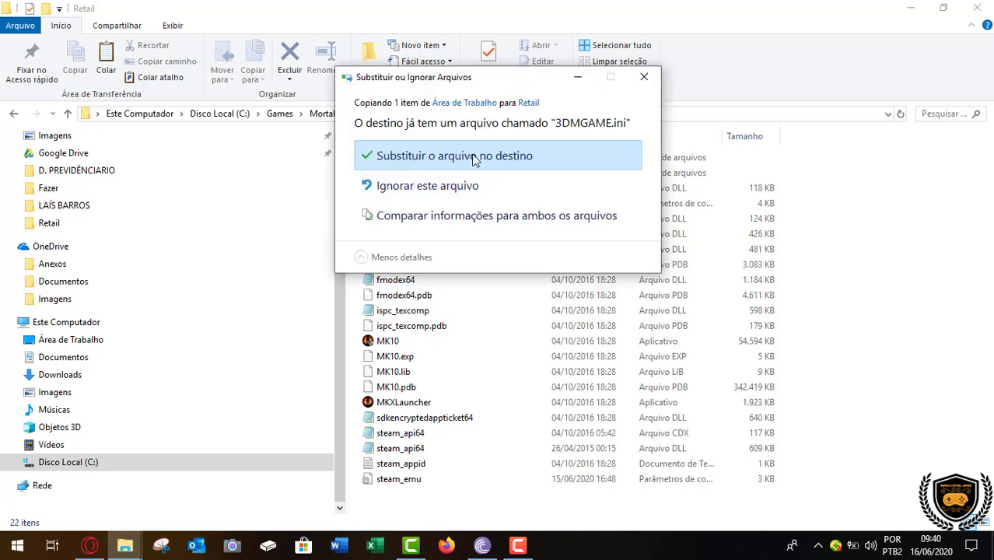
{"action": "left_click", "coordinate": [645, 77]}
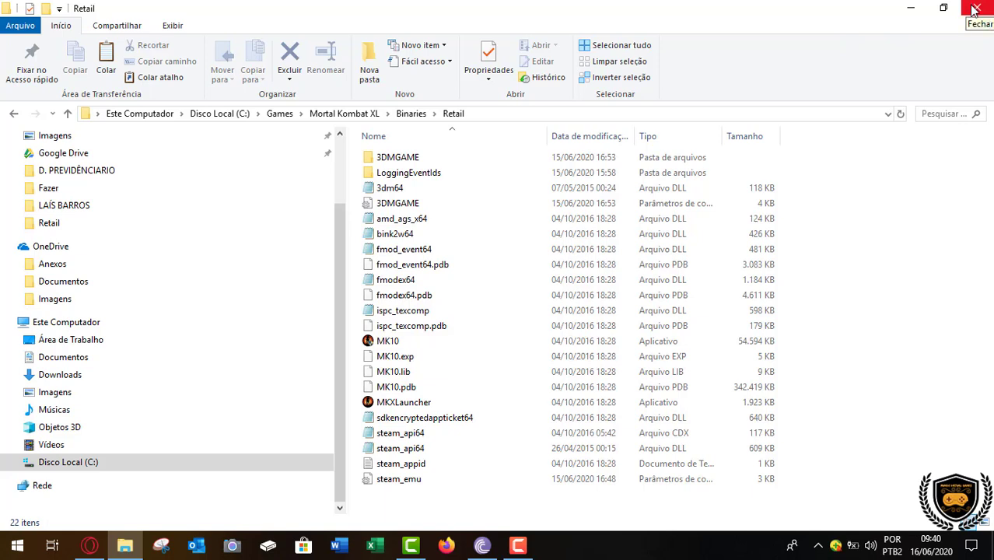
- Open the Retail folder inside Crack > Binaries of the downloaded Mortal.Kombat.X.Update.20-CrackOnly folder
{"action": "left_click", "coordinate": [71, 374]}
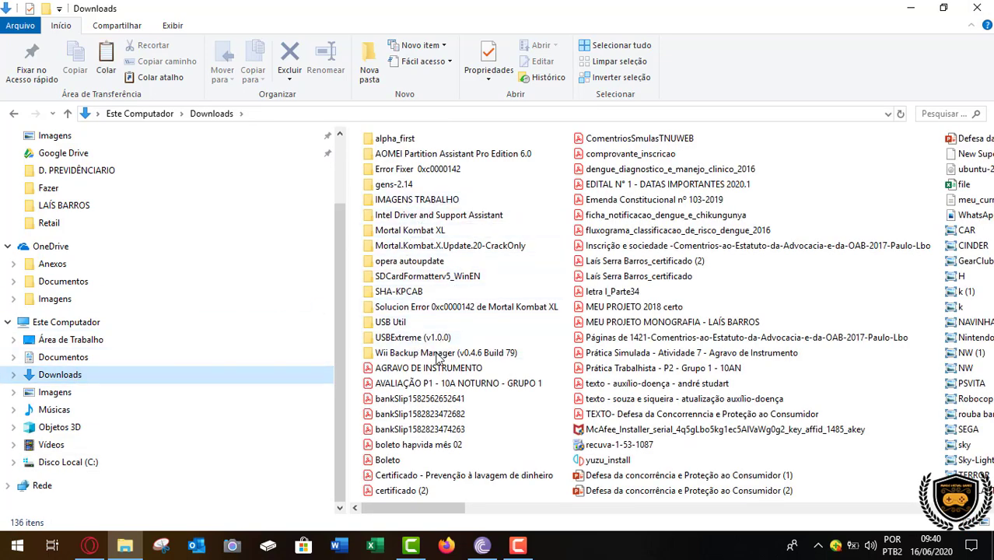
{"action": "double_click", "coordinate": [414, 245]}
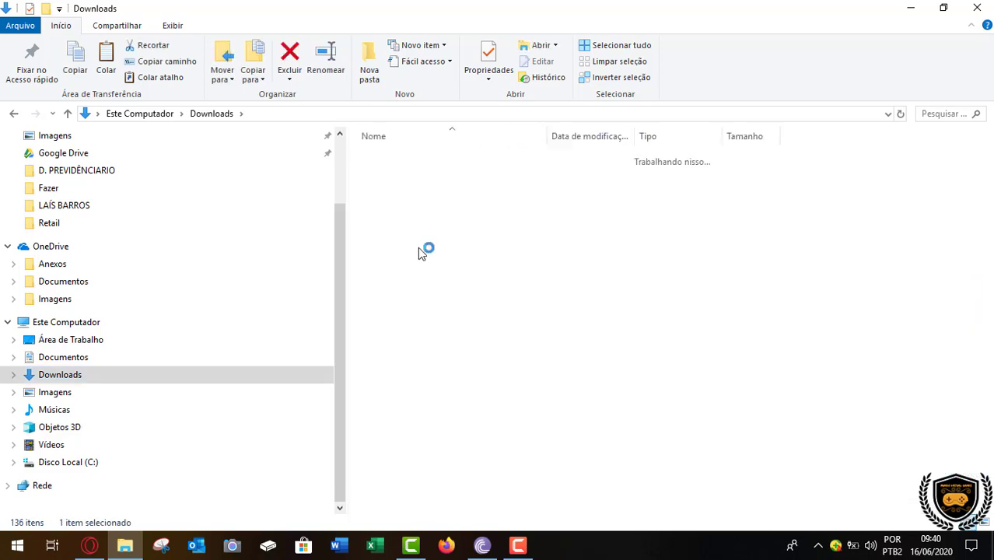
{"action": "double_click", "coordinate": [412, 157]}
{"action": "double_click", "coordinate": [406, 157]}
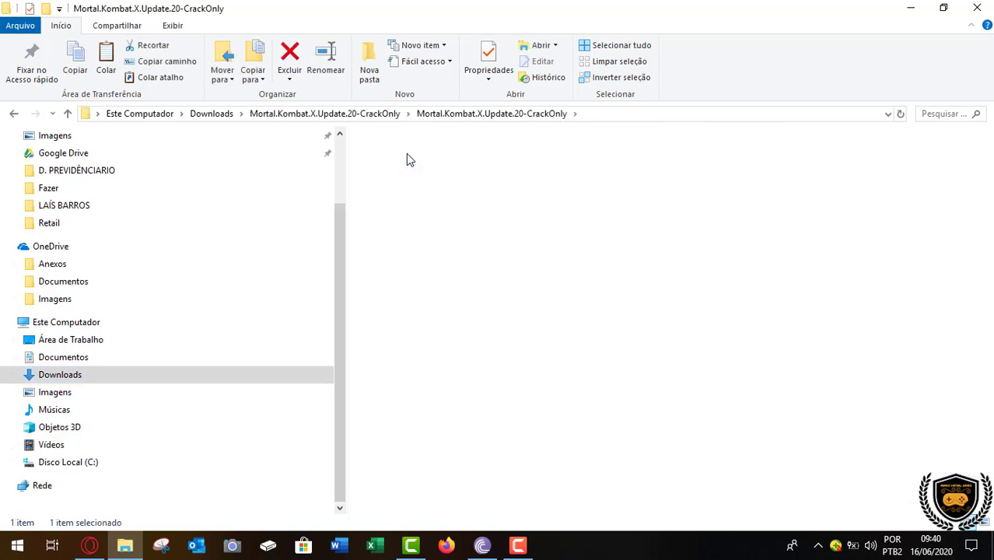
{"action": "double_click", "coordinate": [403, 160]}
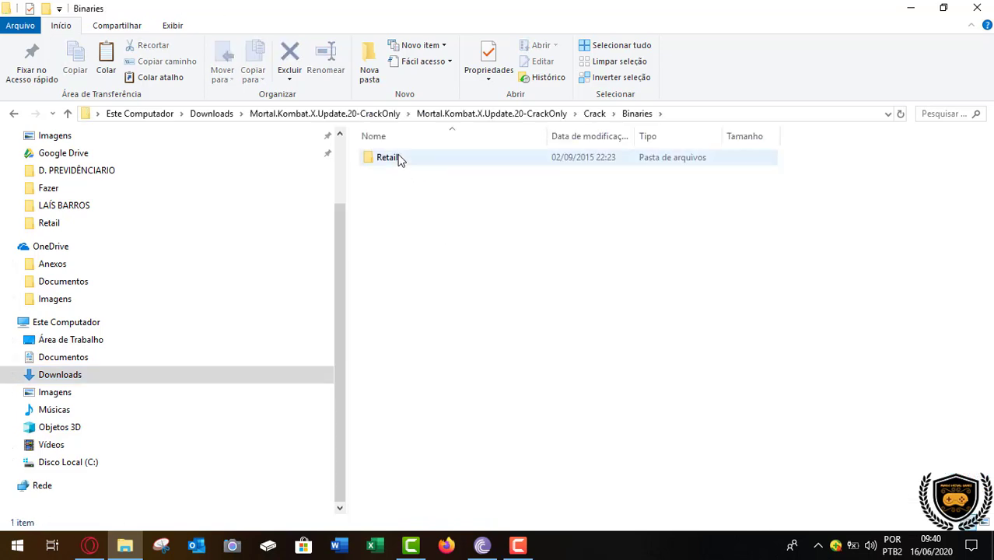
{"action": "double_click", "coordinate": [402, 160]}
- Copy the 3dm64, 3DMGAME and steam_api64 files from the update's Retail folder and minimize the window
{"action": "left_click_drag", "start_coordinate": [432, 219], "coordinate": [367, 151]}
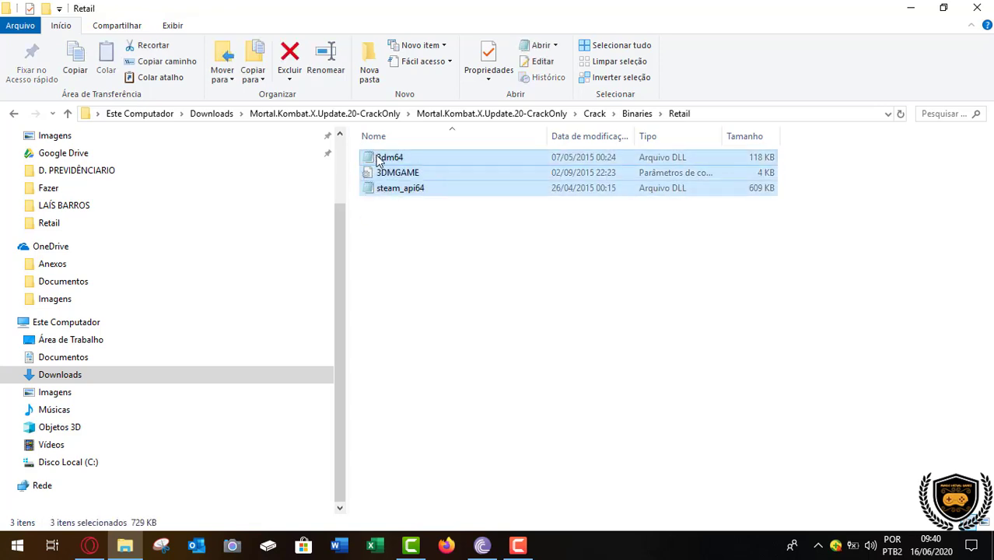
{"action": "right_click", "coordinate": [377, 157]}
{"action": "left_click", "coordinate": [414, 390]}
{"action": "left_click", "coordinate": [763, 309]}
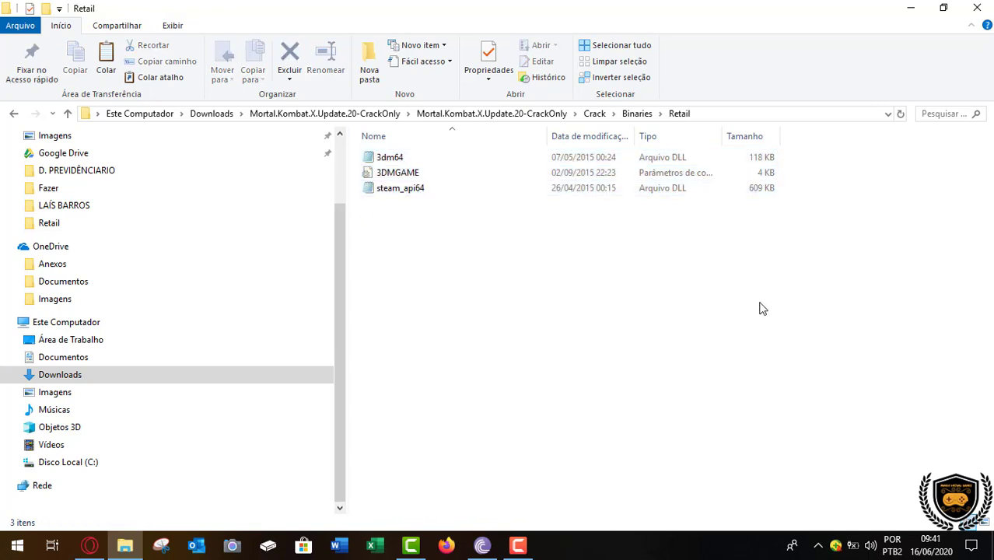
{"action": "left_click", "coordinate": [913, 10]}
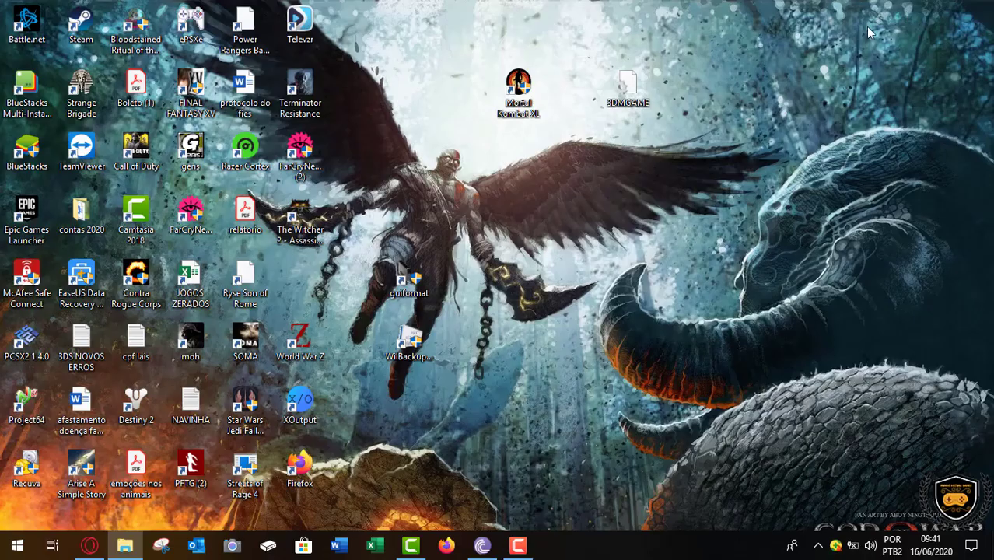
- Open the Mortal Kombat XL shortcut's file location in a maximized window and bring up the Retail folder's paste options without pasting
{"action": "left_click", "coordinate": [518, 109]}
{"action": "right_click", "coordinate": [518, 109]}
{"action": "left_click", "coordinate": [545, 160]}
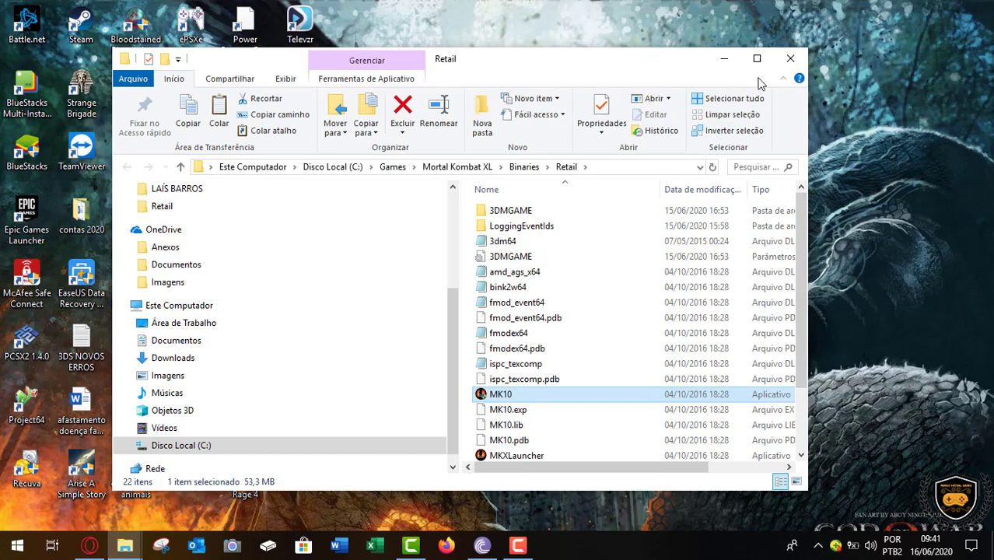
{"action": "left_click", "coordinate": [756, 58]}
{"action": "left_click", "coordinate": [830, 231]}
{"action": "right_click", "coordinate": [830, 231]}
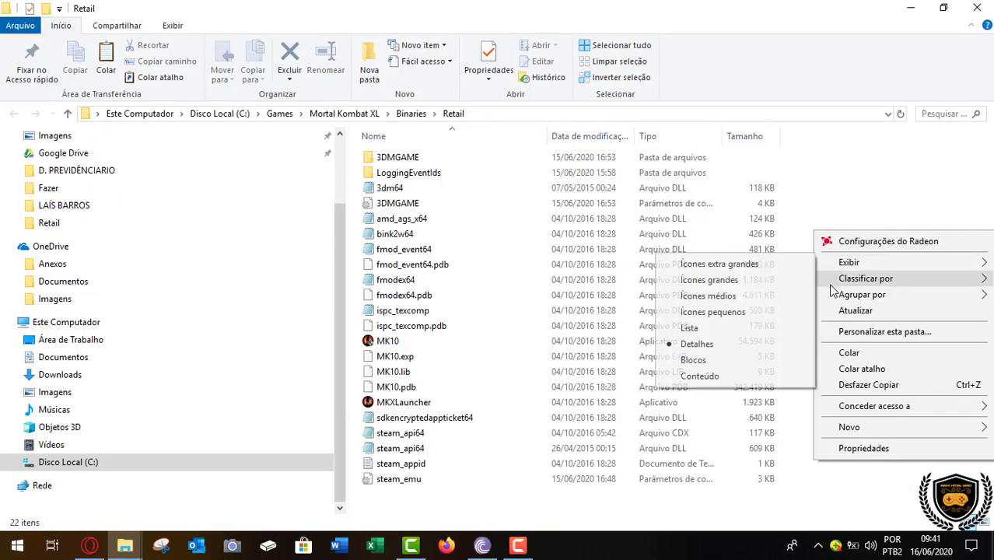
{"action": "left_click", "coordinate": [843, 190]}
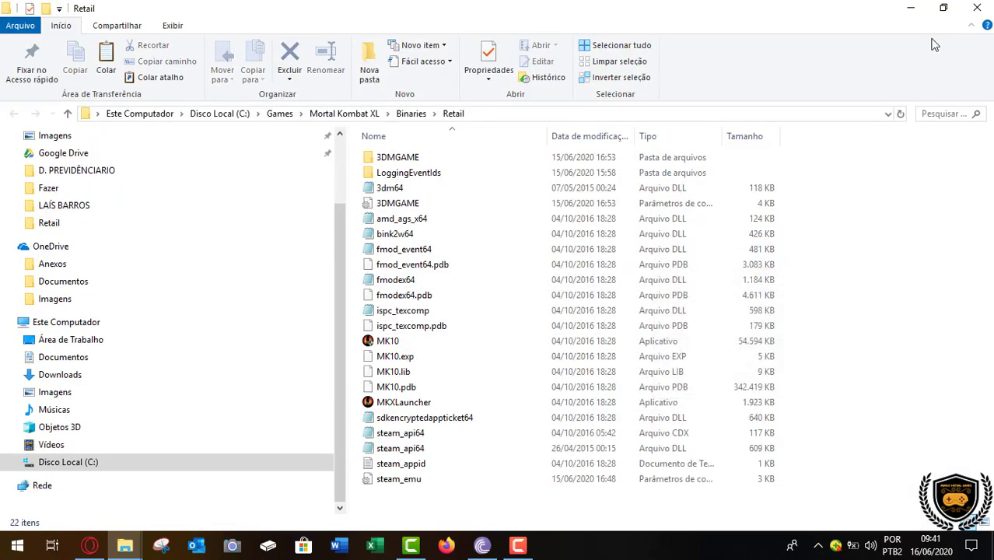
- Close the game's Retail folder window and delete the 3DMGAME file from the desktop
{"action": "left_click", "coordinate": [975, 8]}
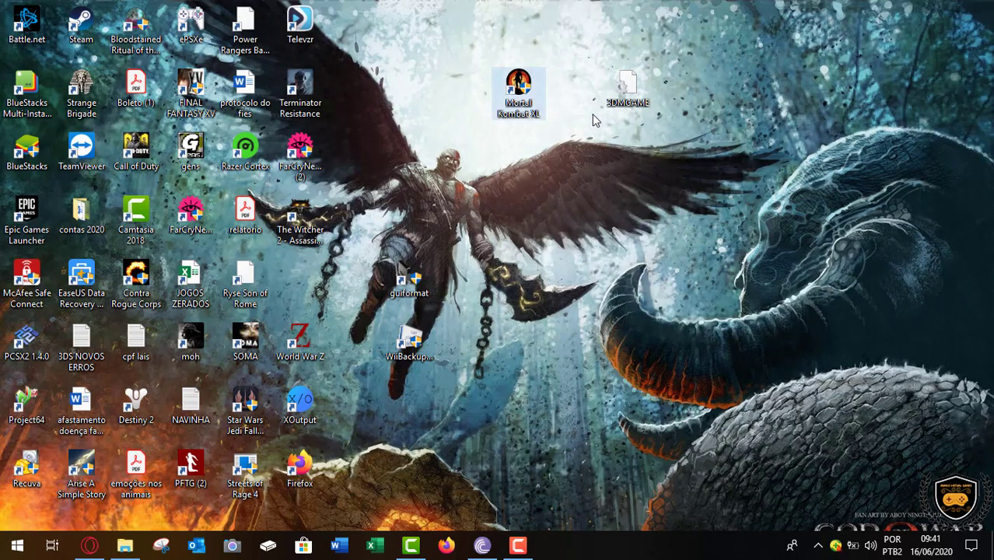
{"action": "left_click", "coordinate": [626, 89]}
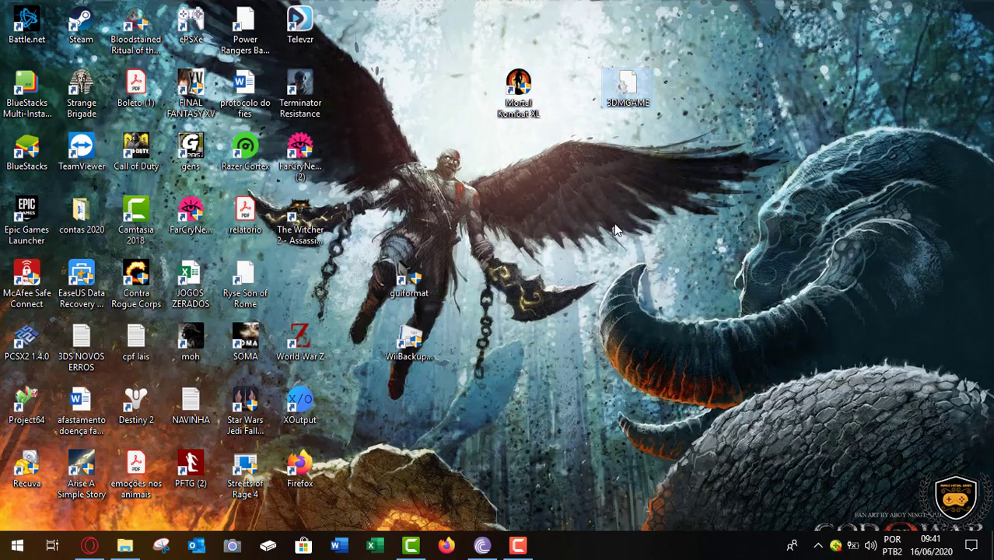
{"action": "key", "text": "Delete"}
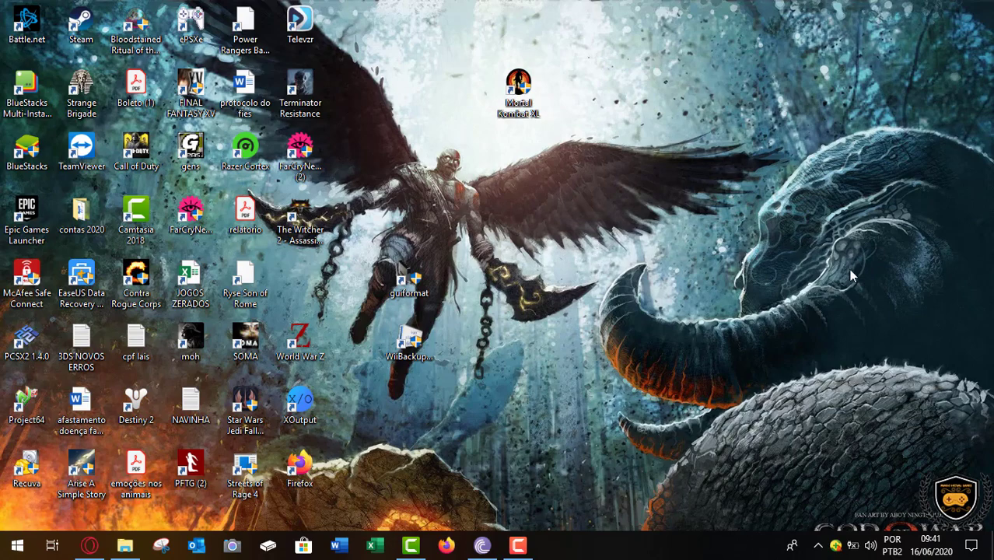